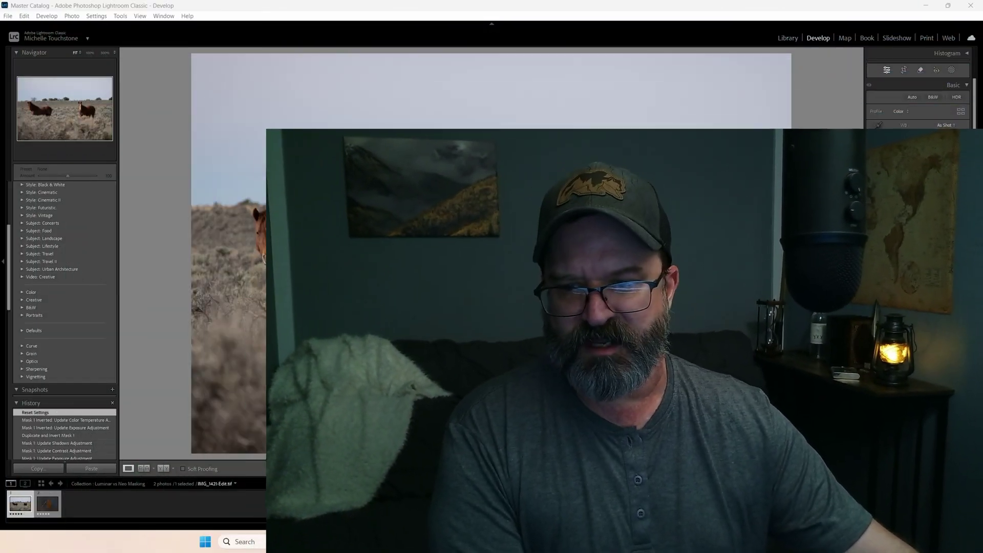
# Step: Preview leaf photo IMG_3215.CR3, return to the horses photo, then bring up Luminar Neo
pyautogui.click(20, 504)
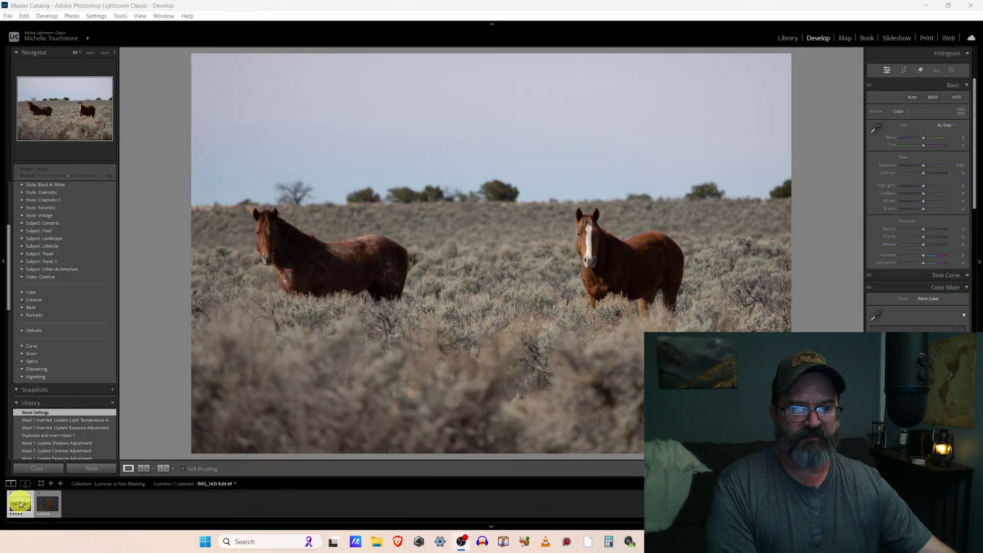
pyautogui.click(48, 504)
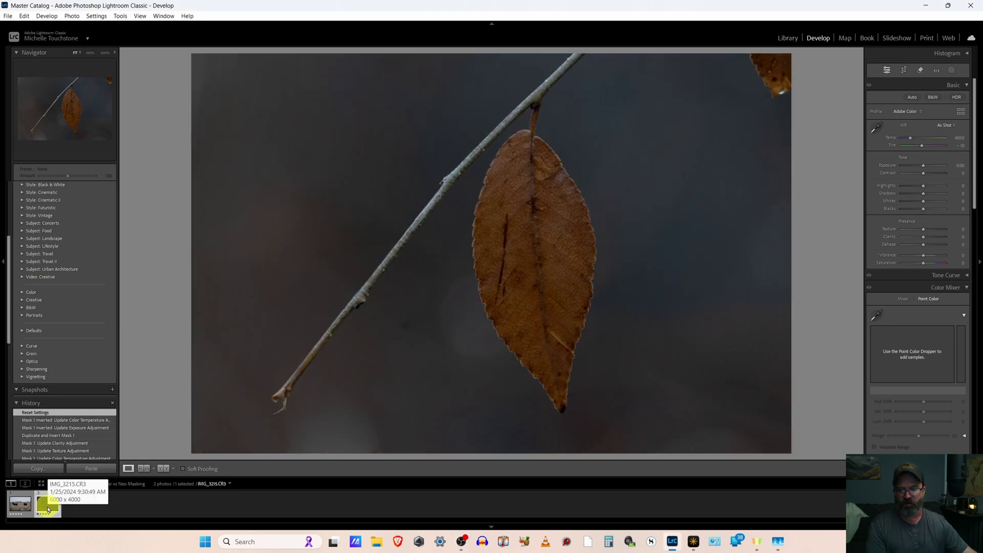
pyautogui.click(18, 509)
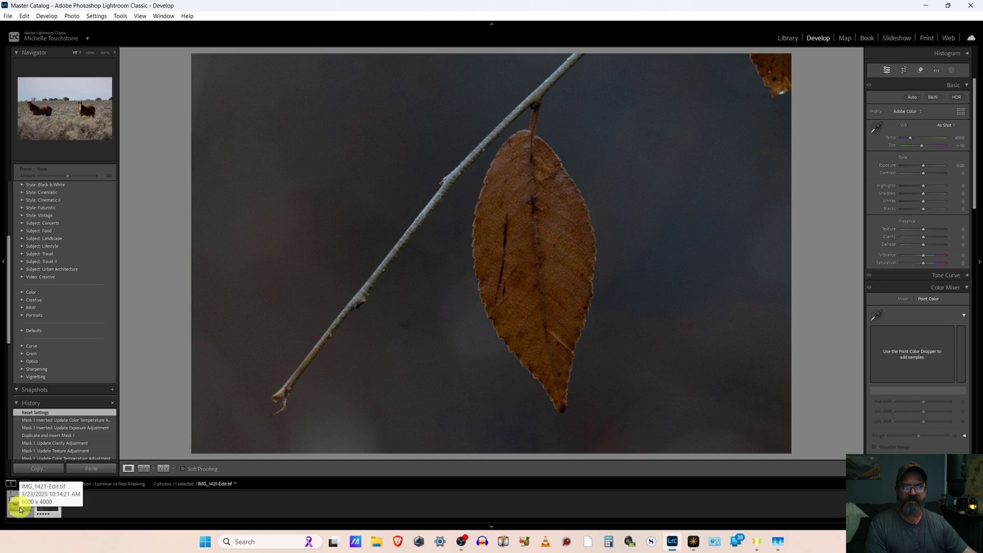
pyautogui.click(19, 510)
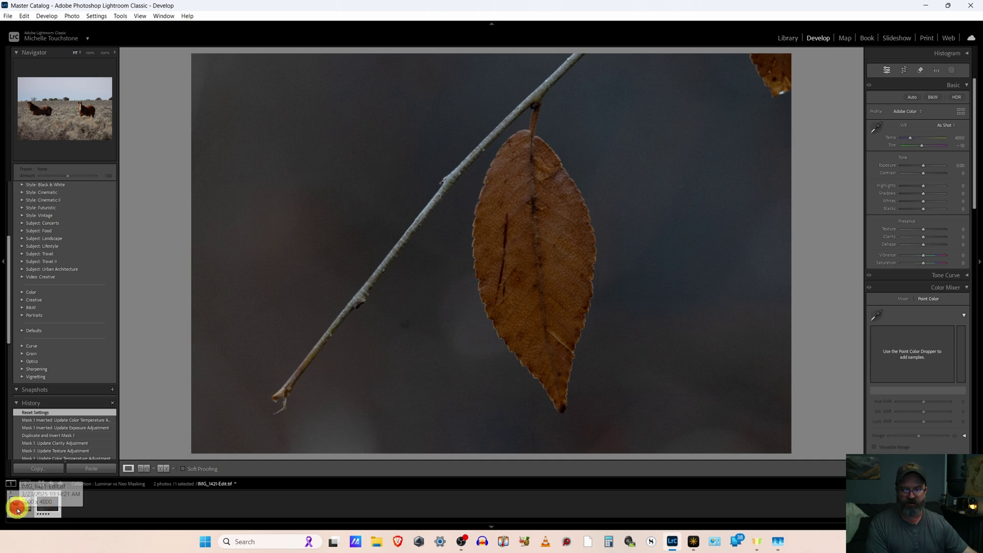
pyautogui.click(692, 542)
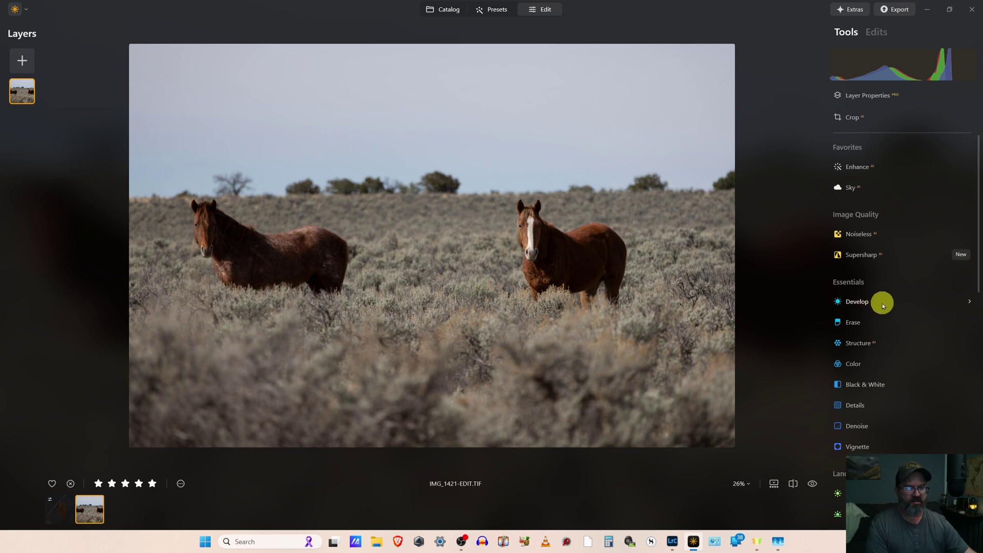
# Step: Build a Develop Mask AI selection of Sky, Flora and Natural Ground, zooming to check
pyautogui.click(881, 304)
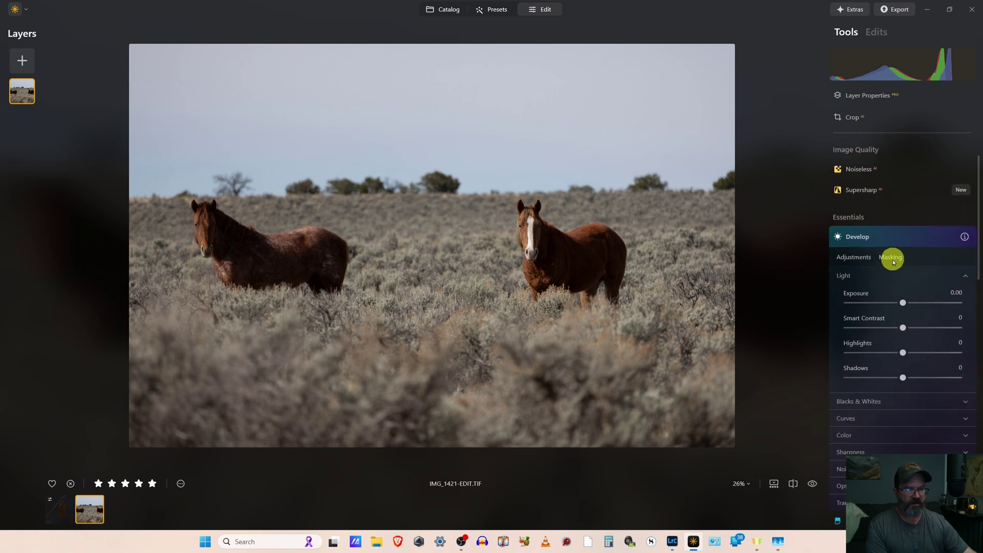
pyautogui.click(890, 258)
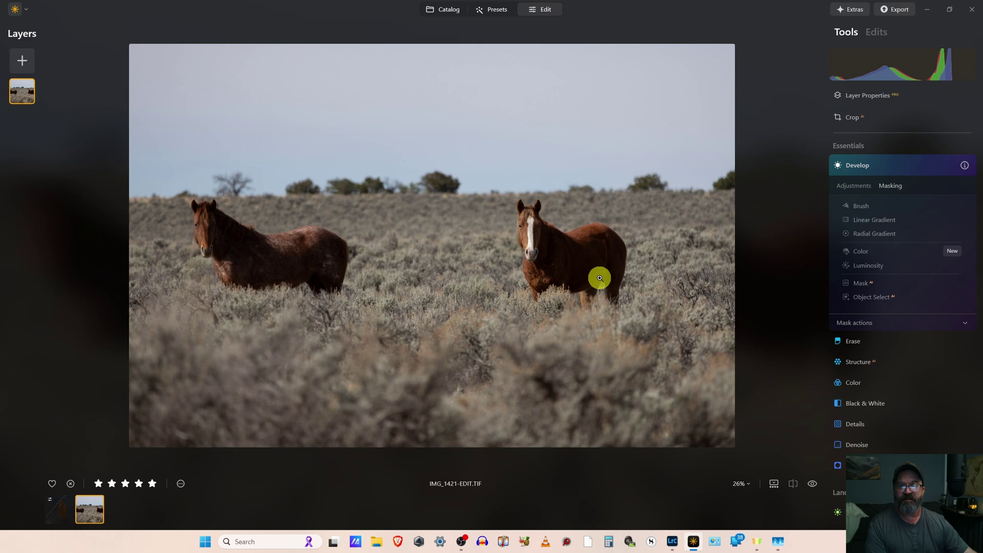
pyautogui.click(857, 283)
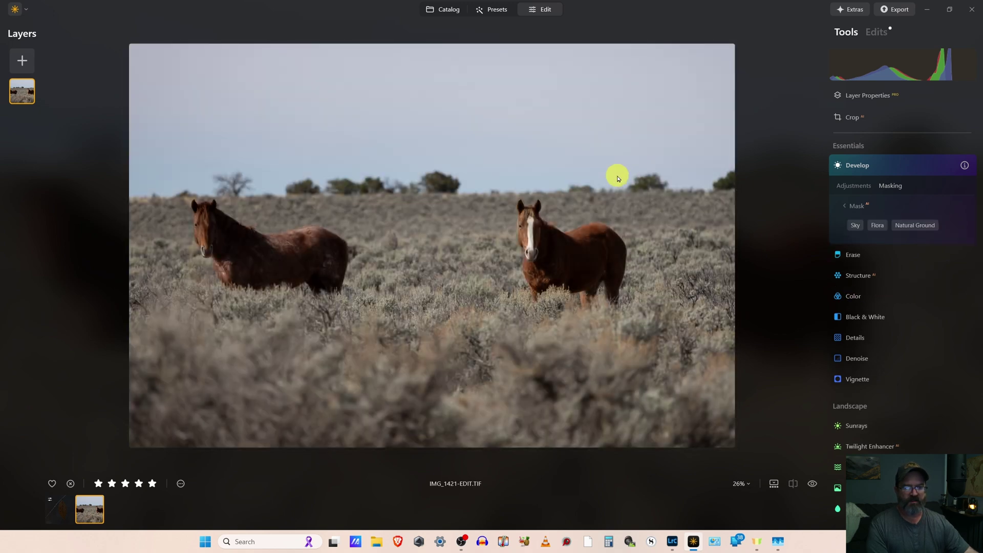
pyautogui.click(855, 226)
pyautogui.click(875, 226)
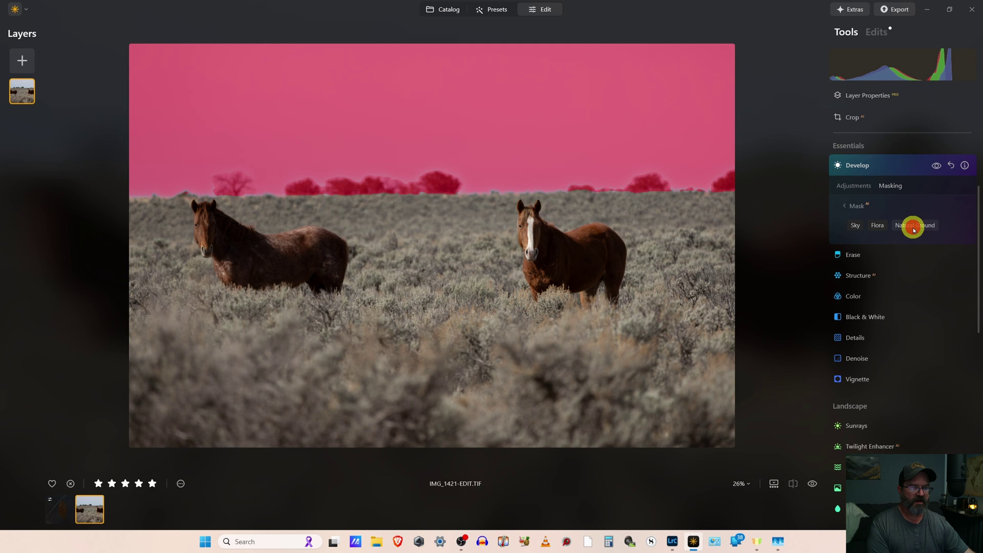
pyautogui.click(914, 226)
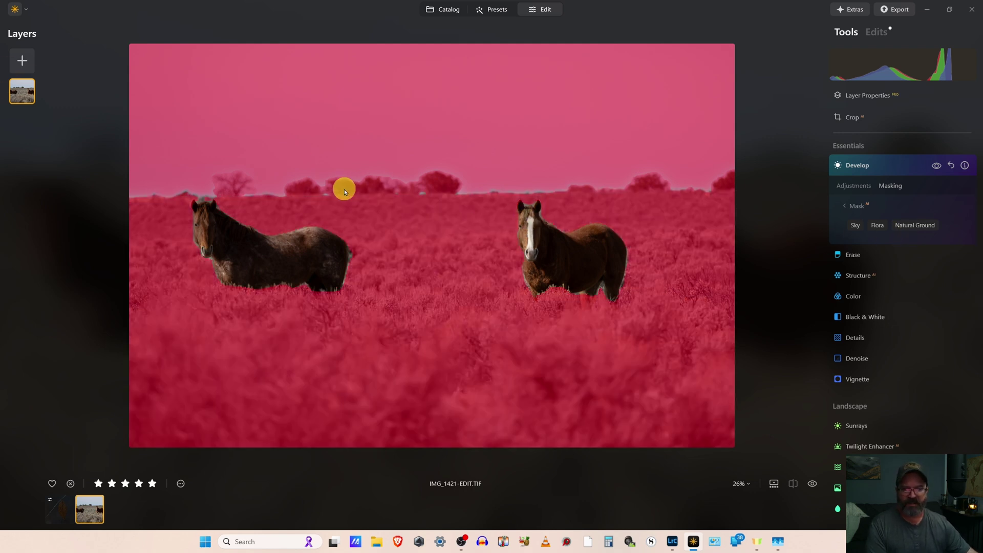
pyautogui.scroll(3, 353, 190)
pyautogui.scroll(2, 367, 196)
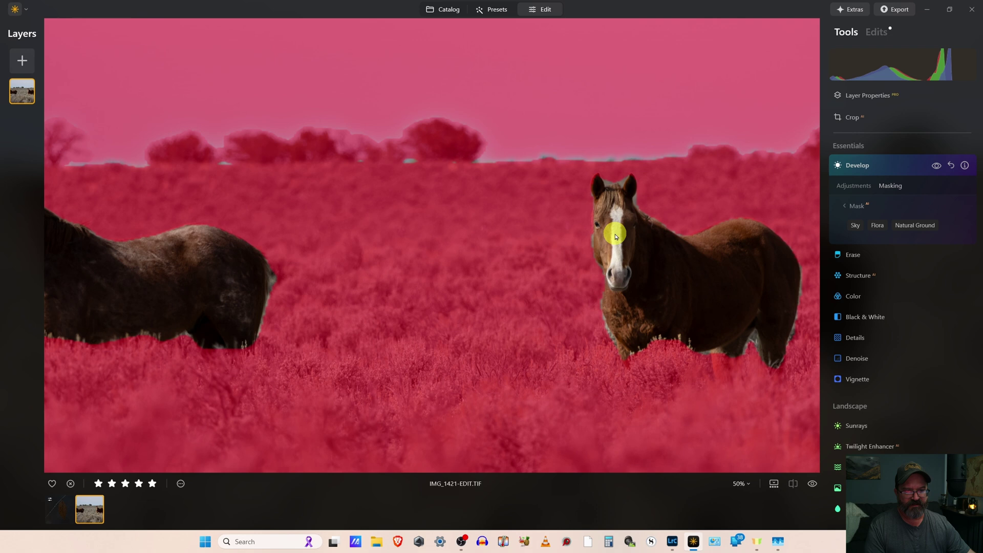
pyautogui.scroll(-5, 616, 237)
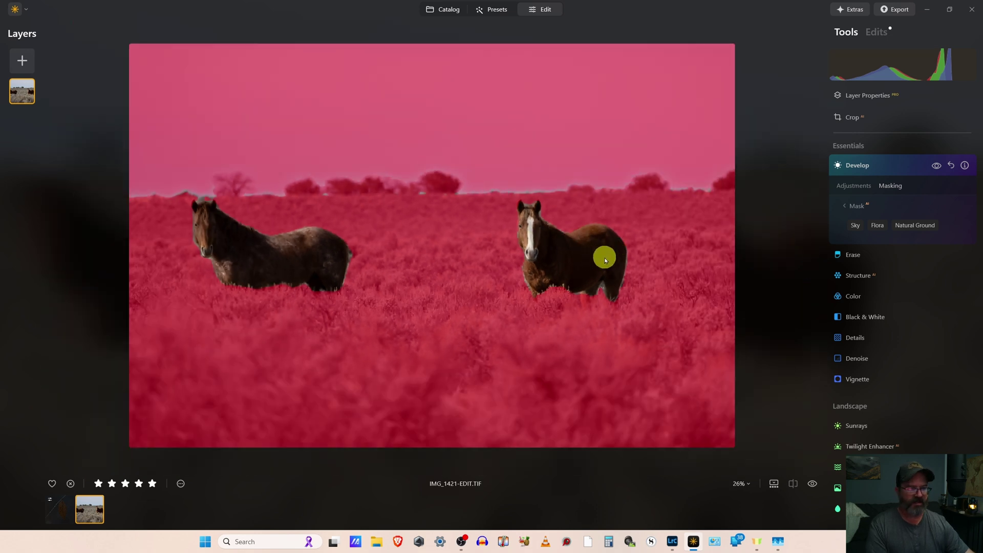
# Step: Switch to Object Select and add the right horse to the Develop mask
pyautogui.click(845, 207)
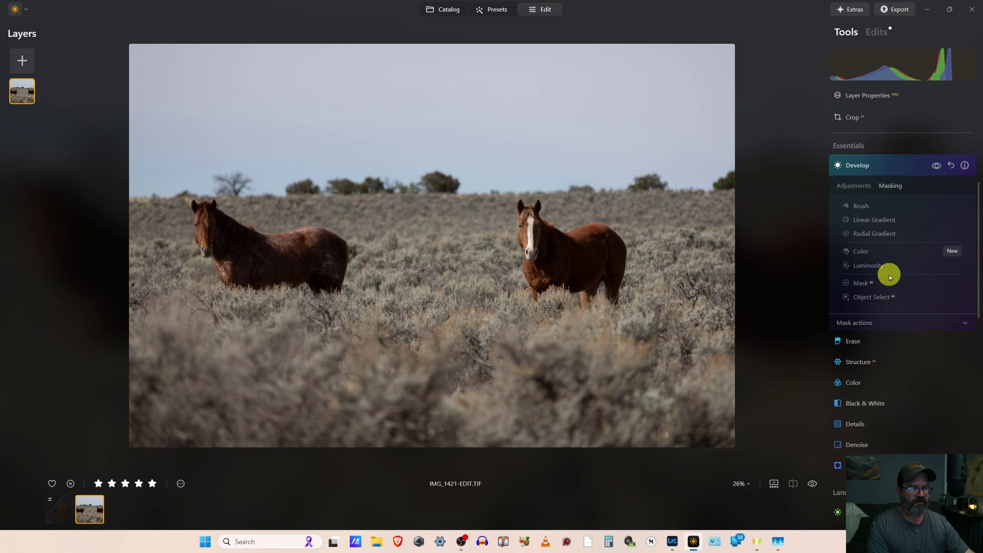
pyautogui.click(872, 297)
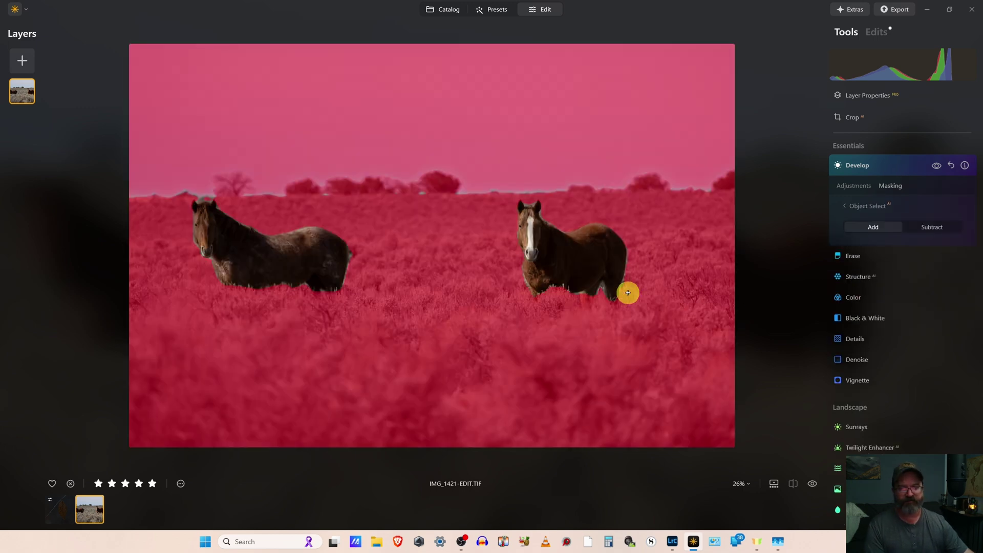
pyautogui.click(953, 167)
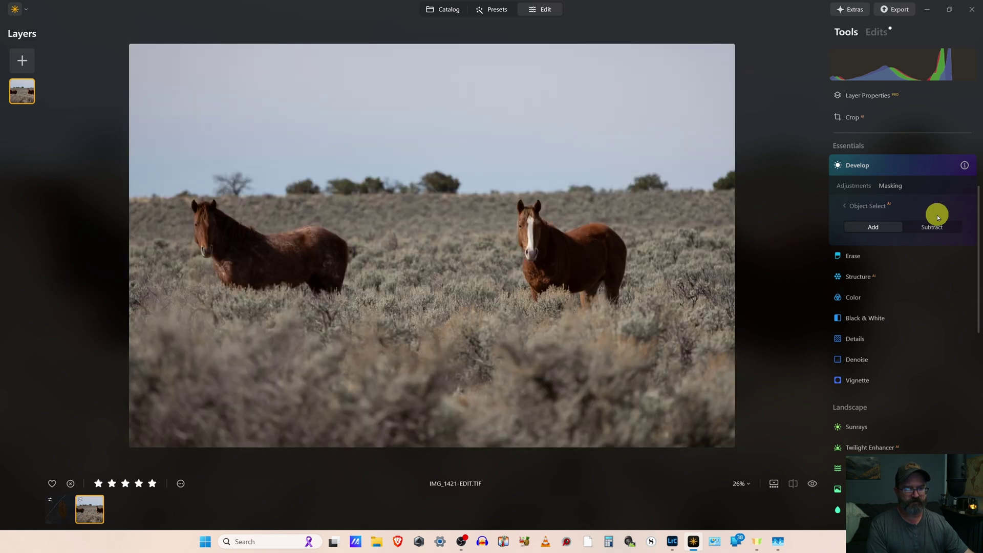
pyautogui.click(540, 259)
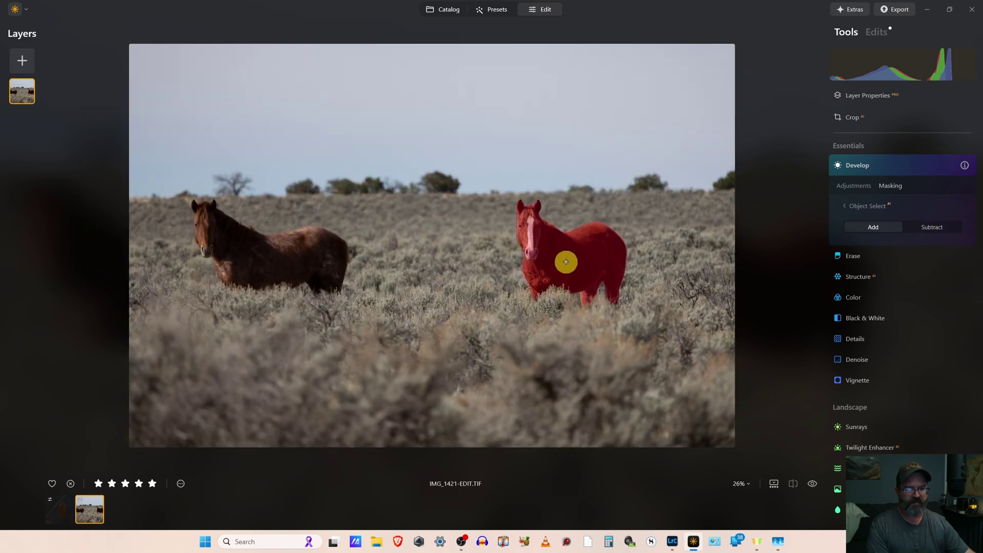
# Step: Add the left horse to the mask, refining its edges while zoomed in
pyautogui.click(268, 241)
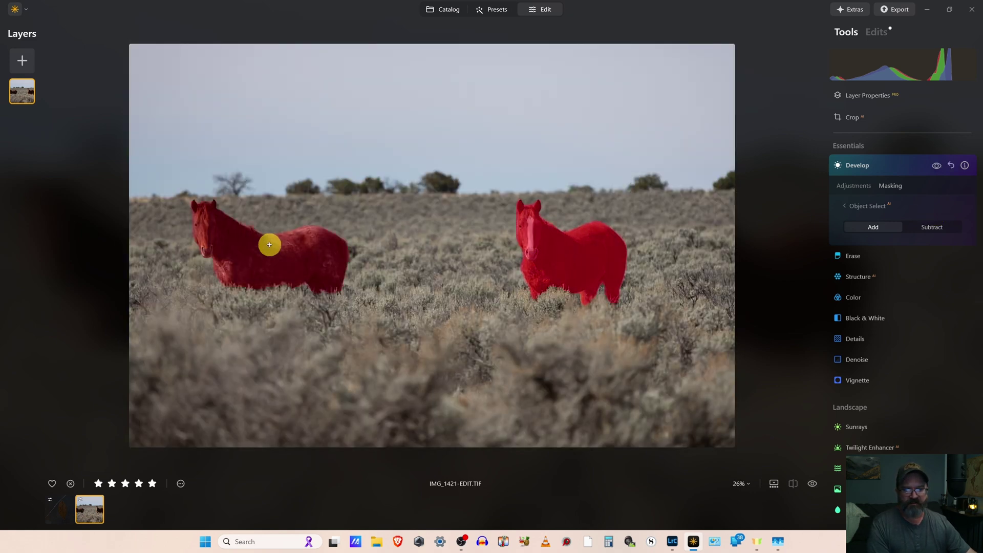
pyautogui.click(258, 261)
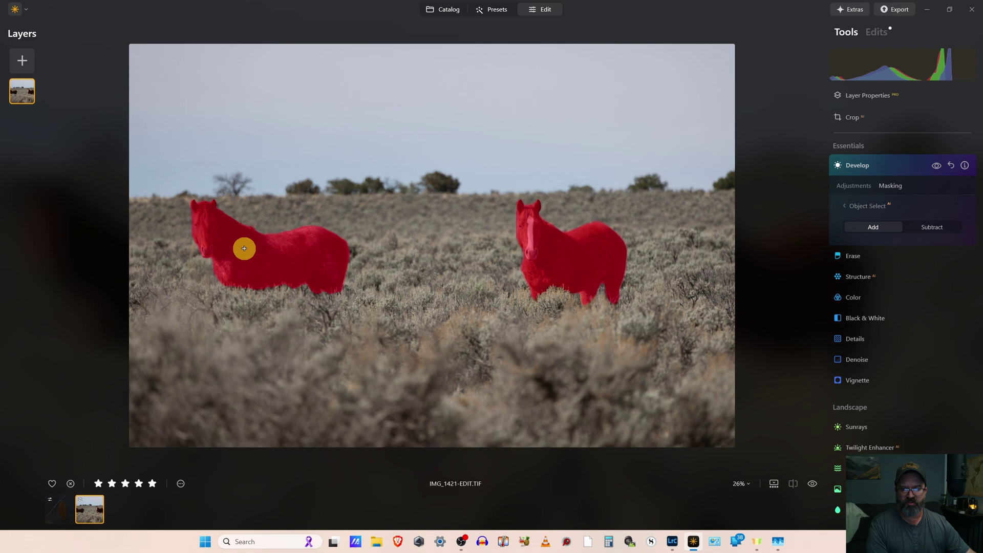
pyautogui.scroll(2, 243, 246)
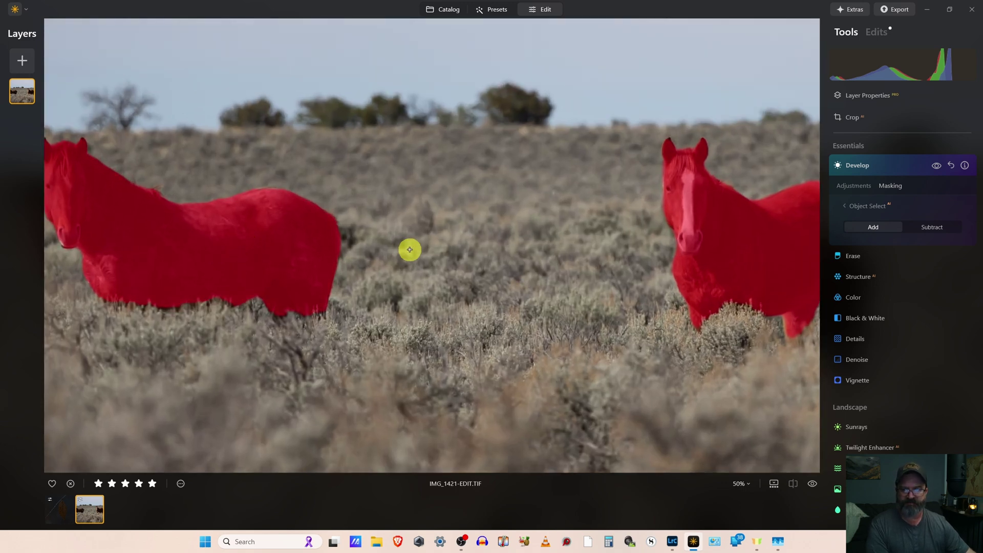
pyautogui.click(274, 245)
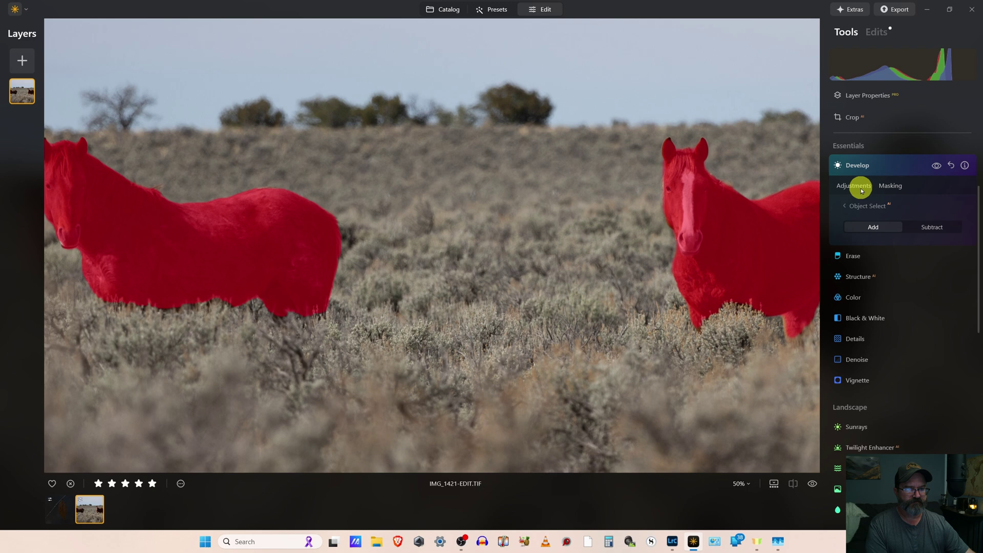
pyautogui.click(232, 277)
pyautogui.scroll(1, 233, 276)
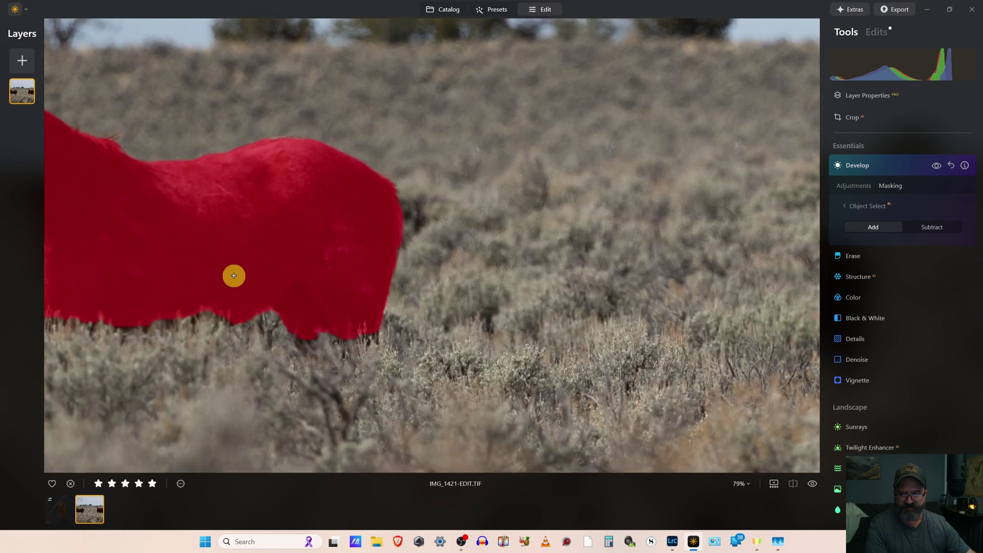
pyautogui.scroll(-3, 233, 276)
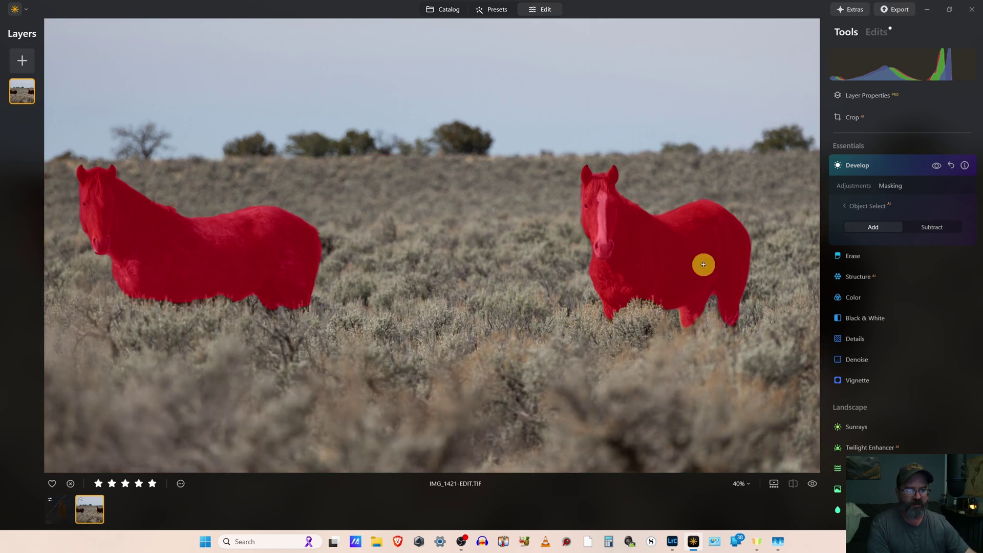
pyautogui.scroll(-3, 704, 264)
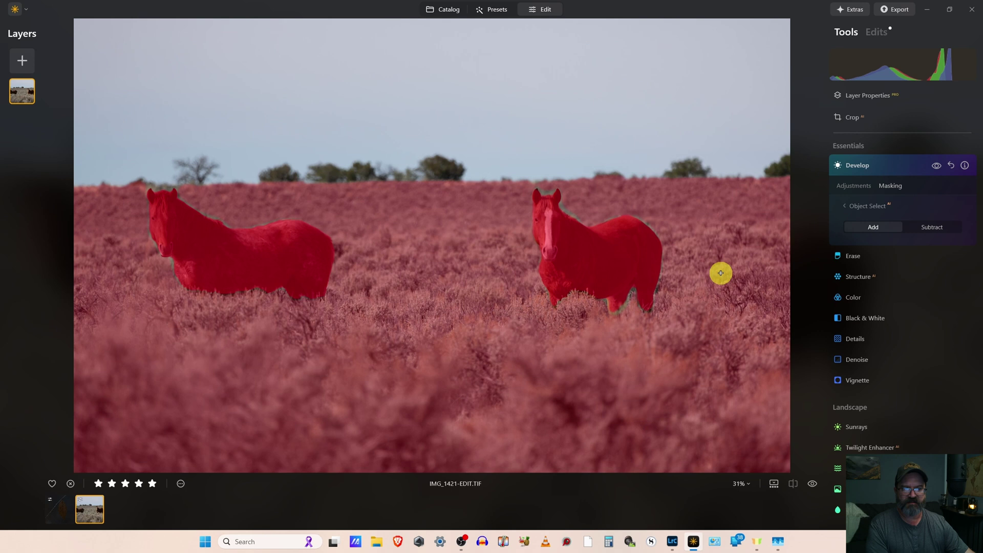
# Step: Set the masked horses' Exposure to 0.85 and Shadows to 37
pyautogui.click(858, 186)
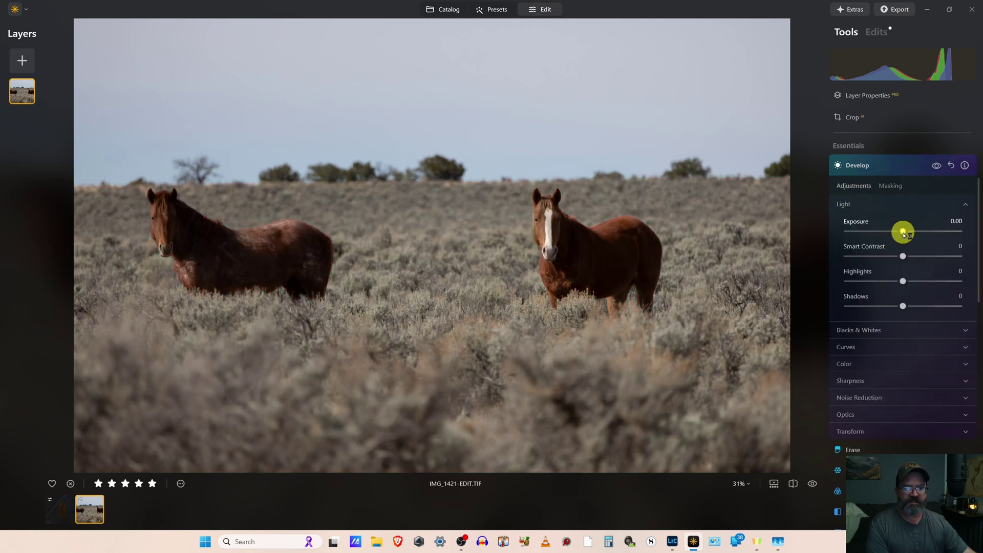
pyautogui.moveTo(903, 232); pyautogui.dragTo(913, 233)
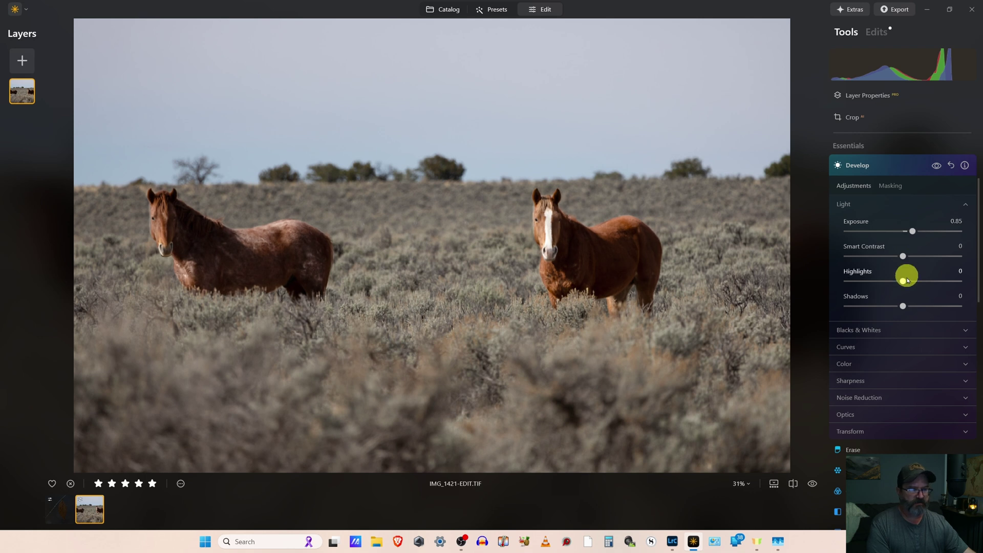
pyautogui.moveTo(903, 306); pyautogui.dragTo(902, 307)
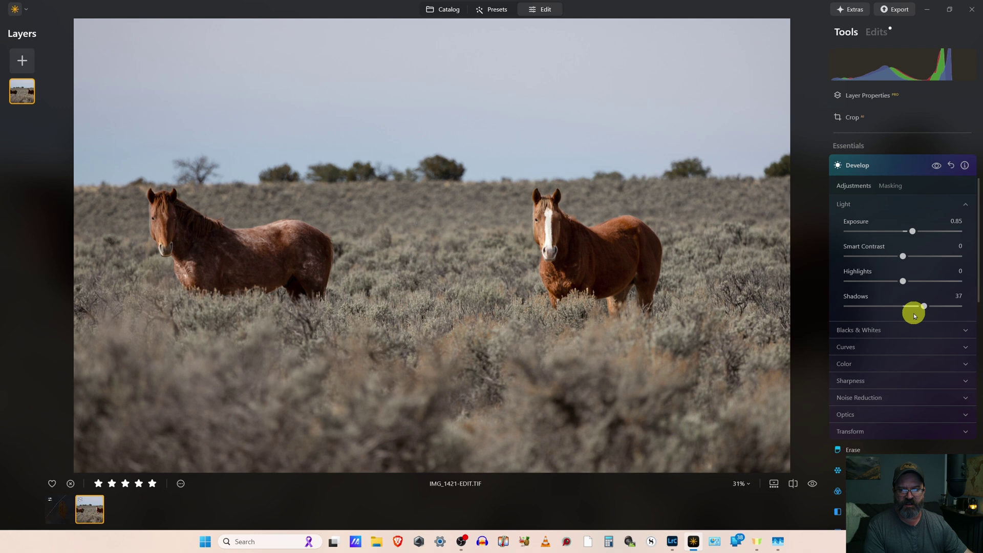
# Step: Start a new Develop layer whose Object Select mask subtracts both horses
pyautogui.click(898, 169)
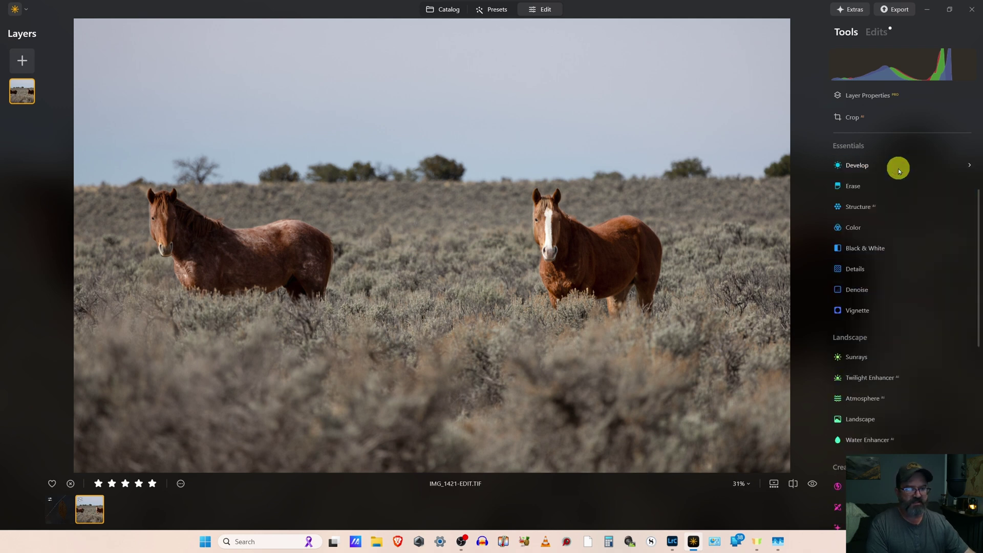
pyautogui.click(886, 166)
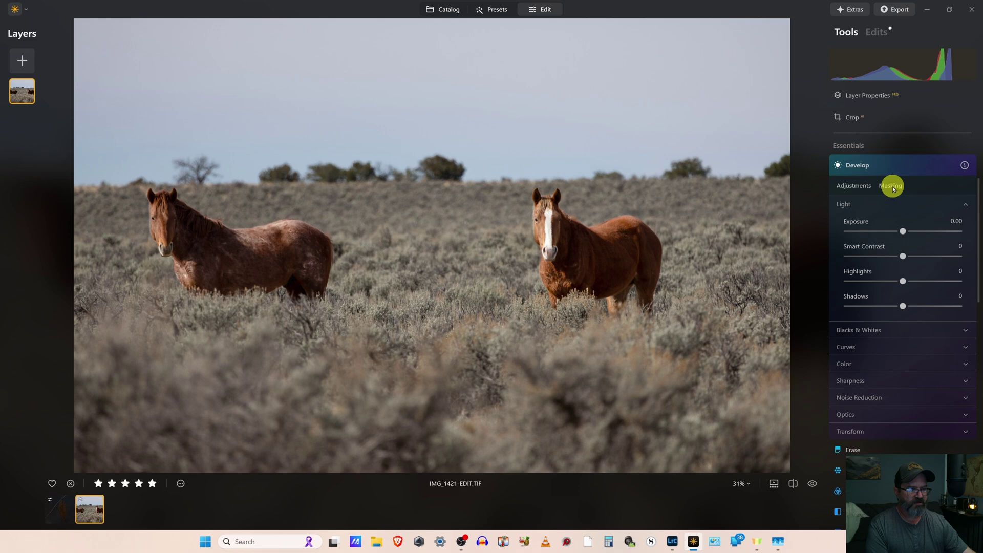
pyautogui.click(892, 188)
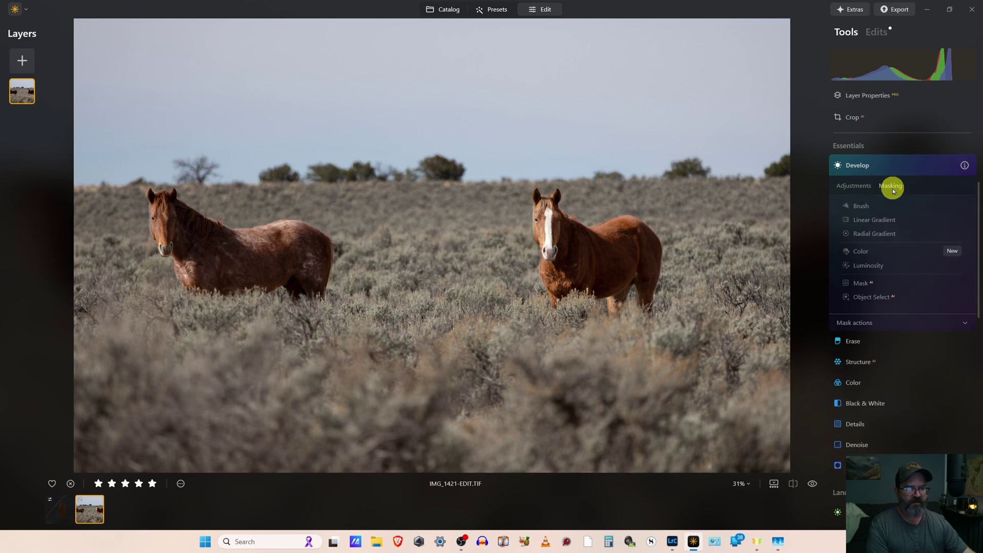
pyautogui.click(874, 298)
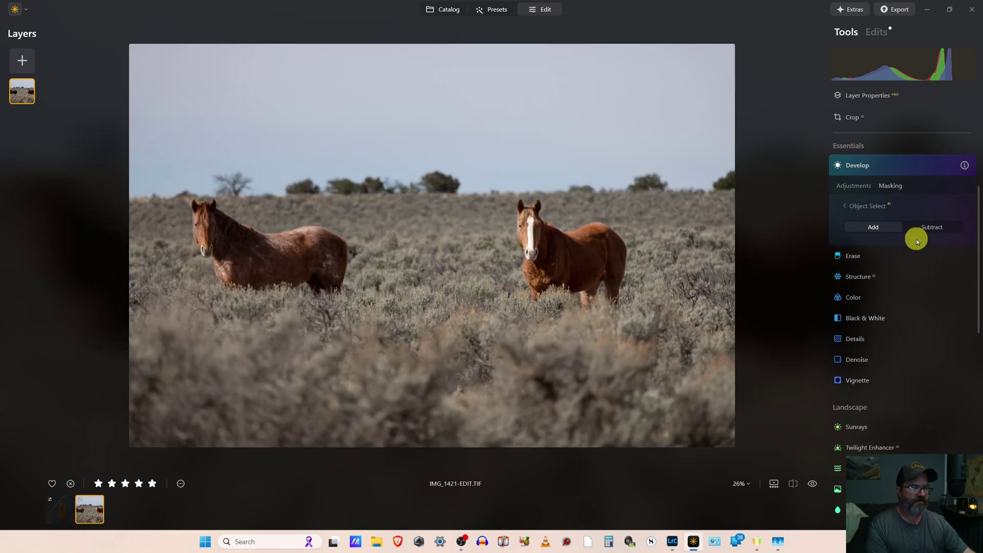
pyautogui.click(930, 226)
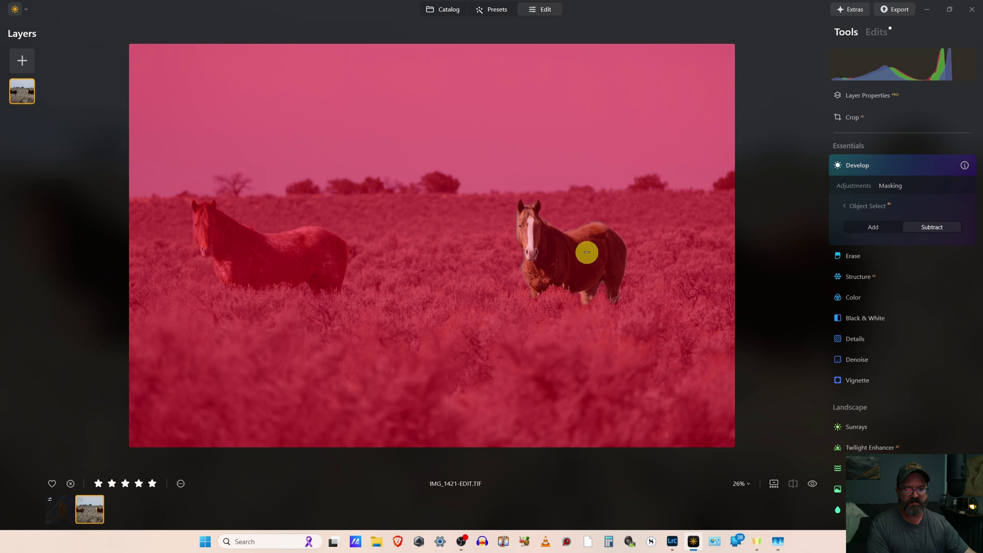
pyautogui.click(586, 252)
pyautogui.click(285, 256)
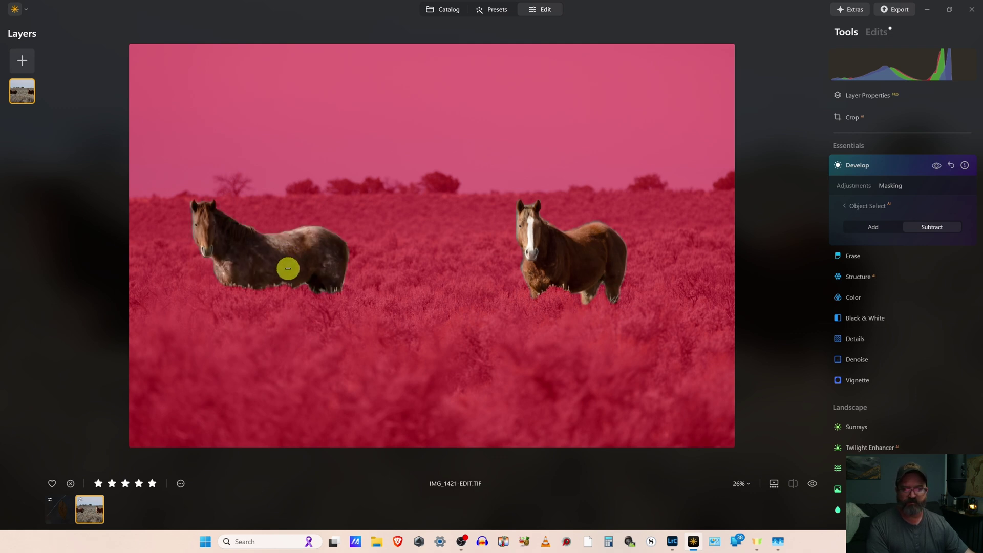
# Step: Darken the background with Exposure -0.65 and bring up its colour settings
pyautogui.click(853, 185)
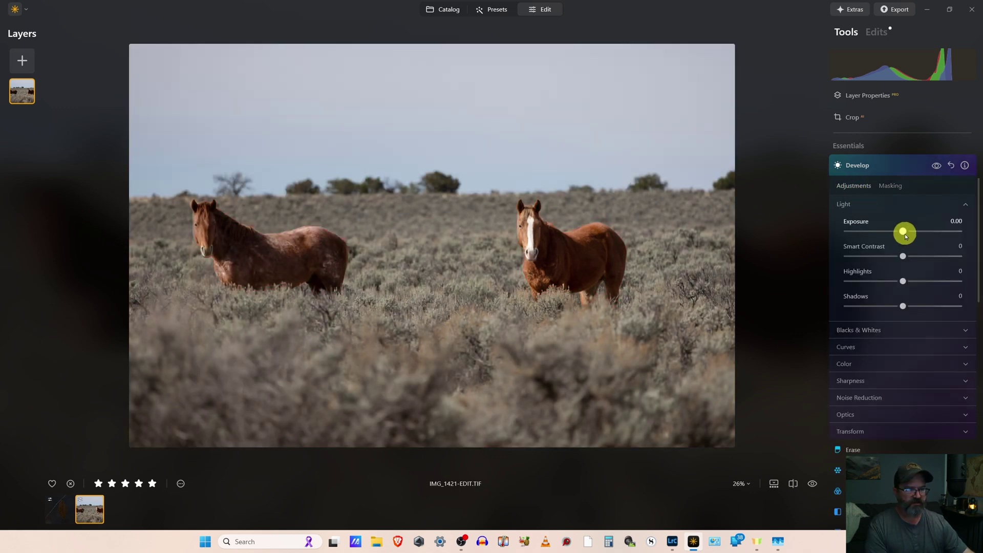
pyautogui.moveTo(905, 236); pyautogui.dragTo(897, 238)
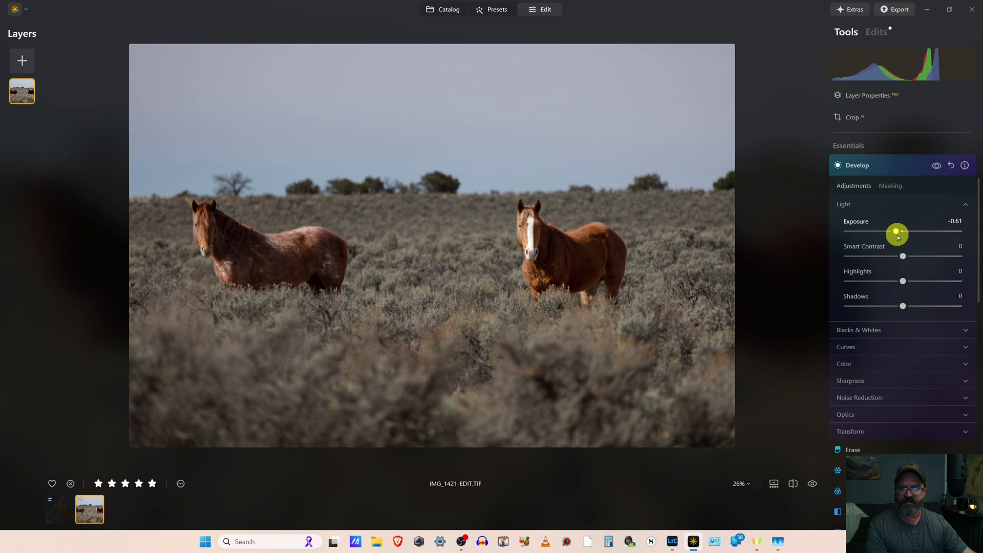
pyautogui.click(887, 366)
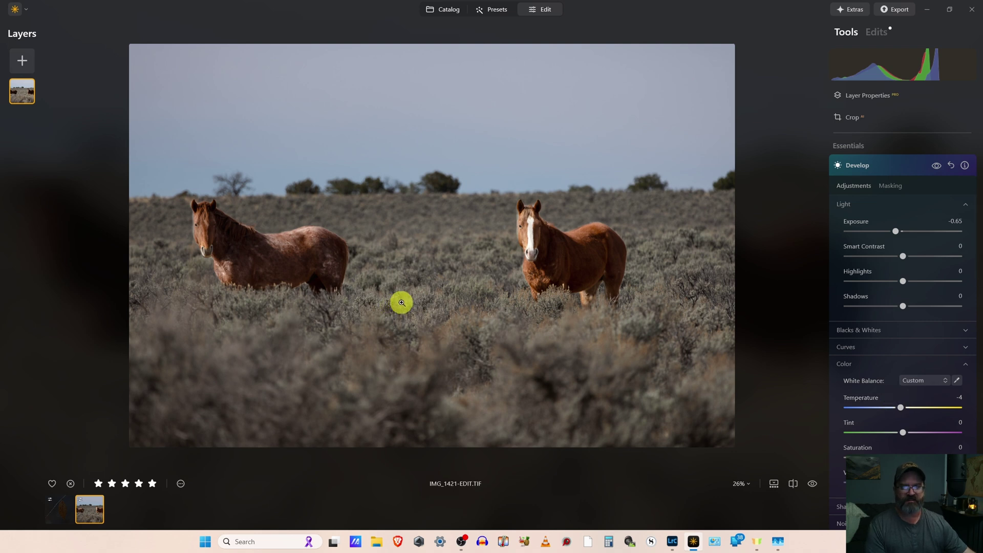
pyautogui.click(182, 222)
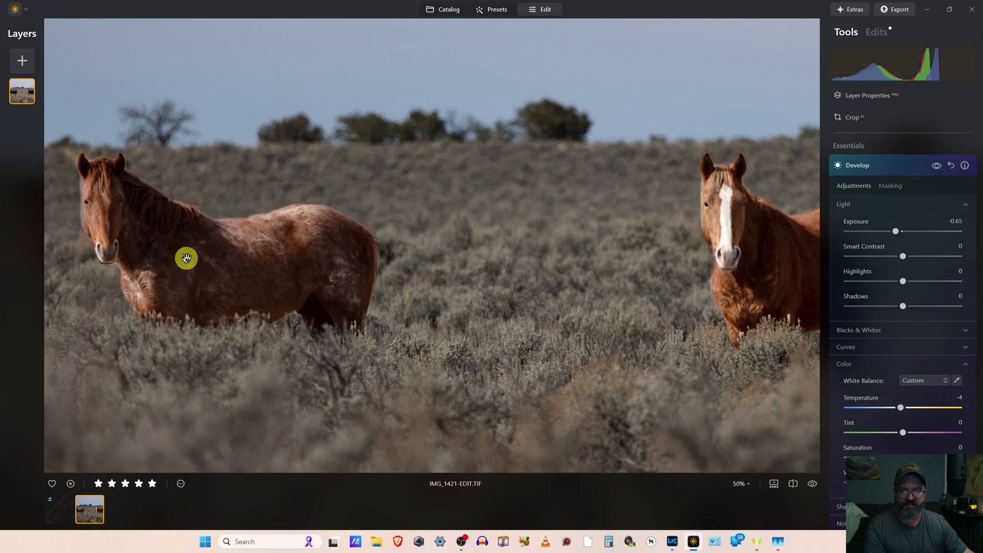
pyautogui.moveTo(187, 259); pyautogui.dragTo(369, 259)
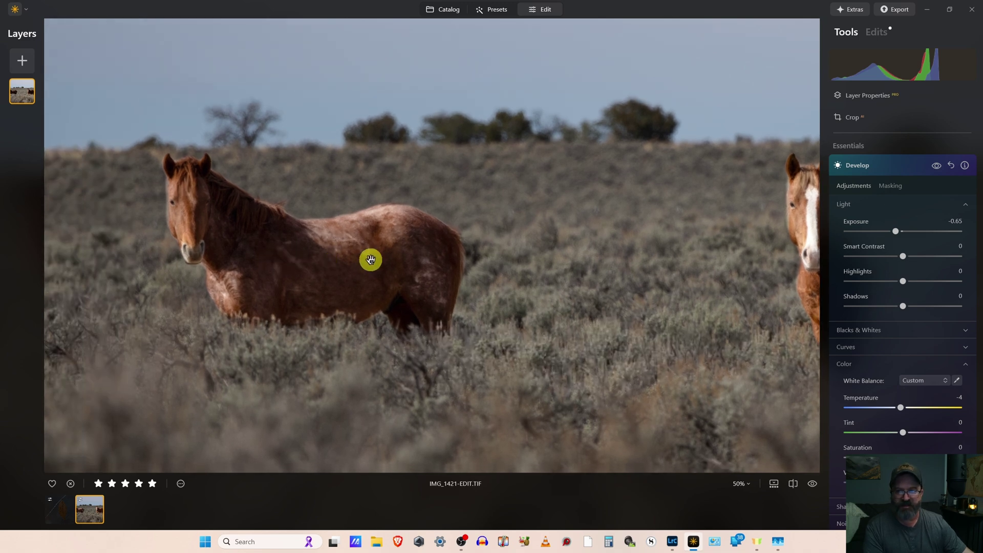
pyautogui.scroll(1, 357, 261)
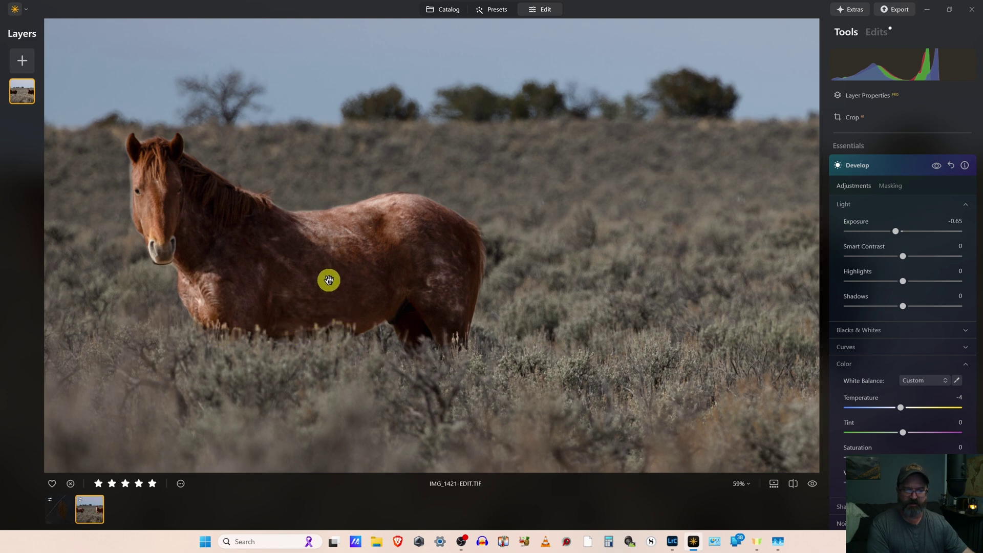
pyautogui.scroll(-4, 393, 278)
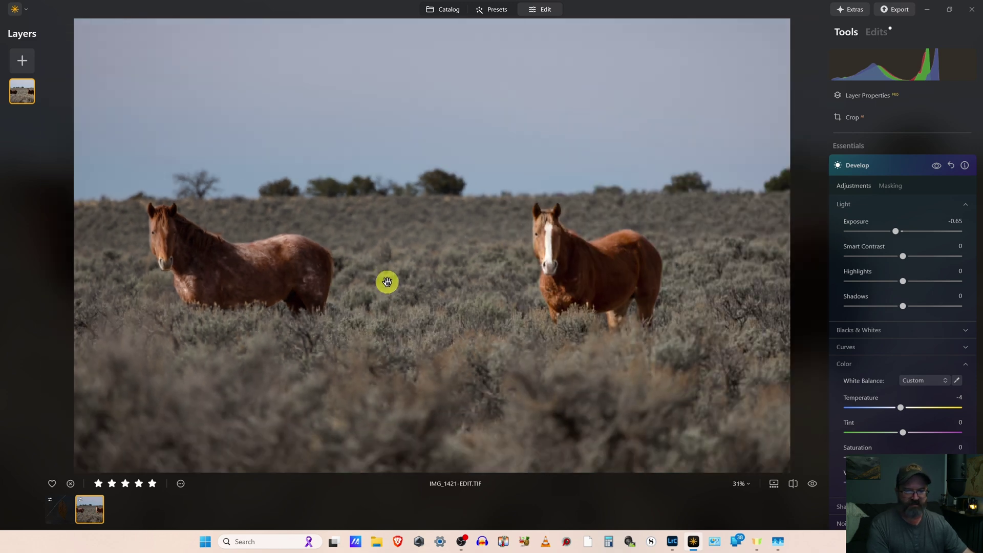
pyautogui.scroll(2, 565, 257)
pyautogui.scroll(3, 565, 257)
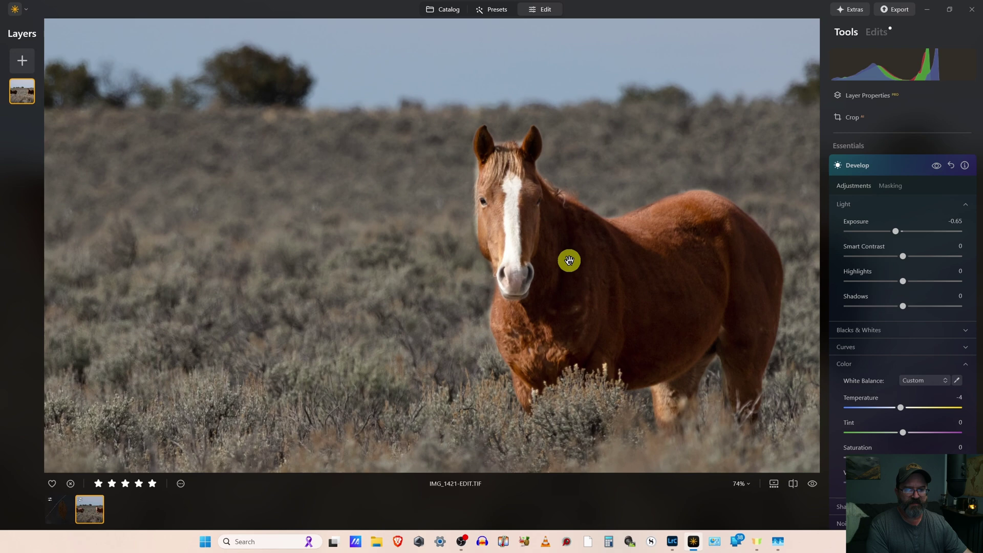
pyautogui.scroll(-4, 593, 272)
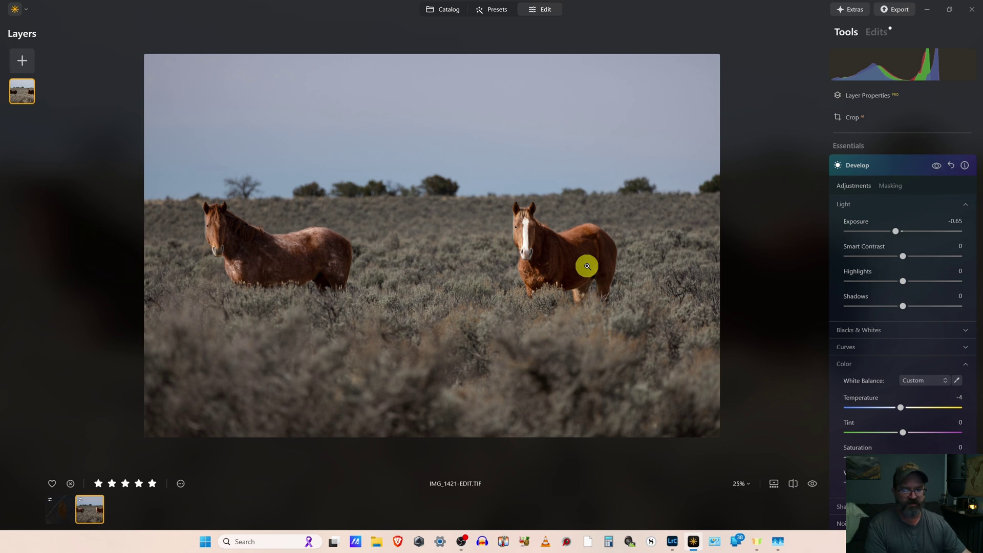
# Step: In Lightroom Classic, brush an Objects mask over the left horse and check it at 100%
pyautogui.click(676, 545)
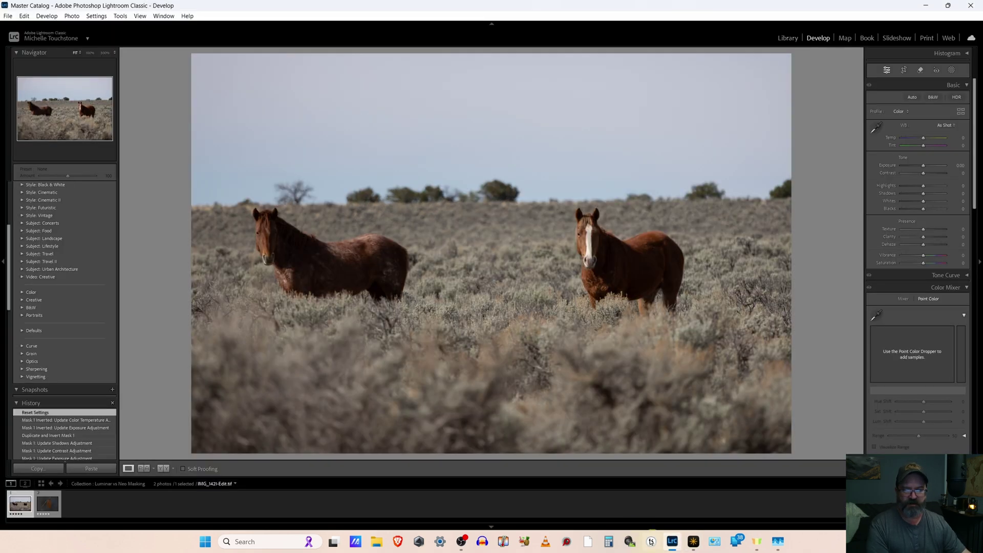
pyautogui.click(953, 72)
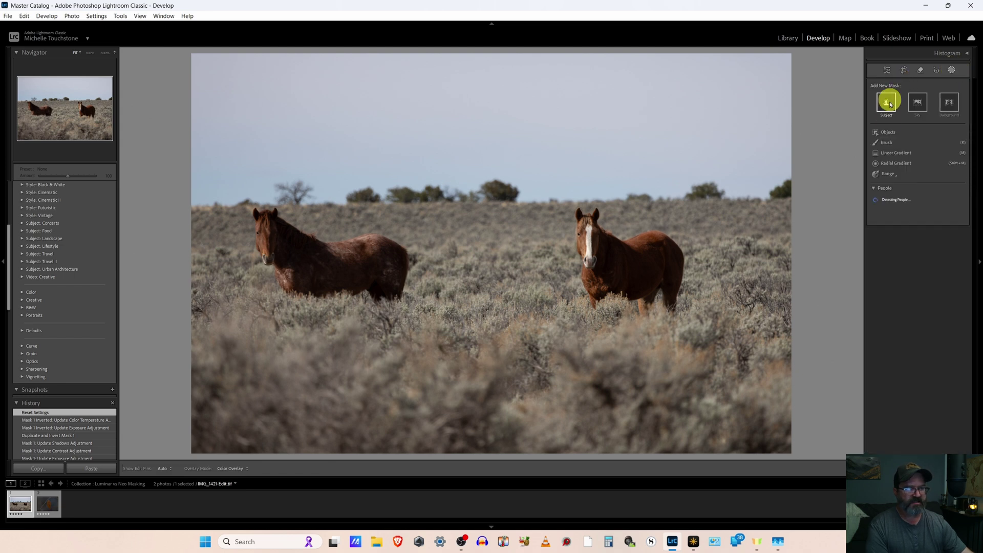
pyautogui.click(888, 133)
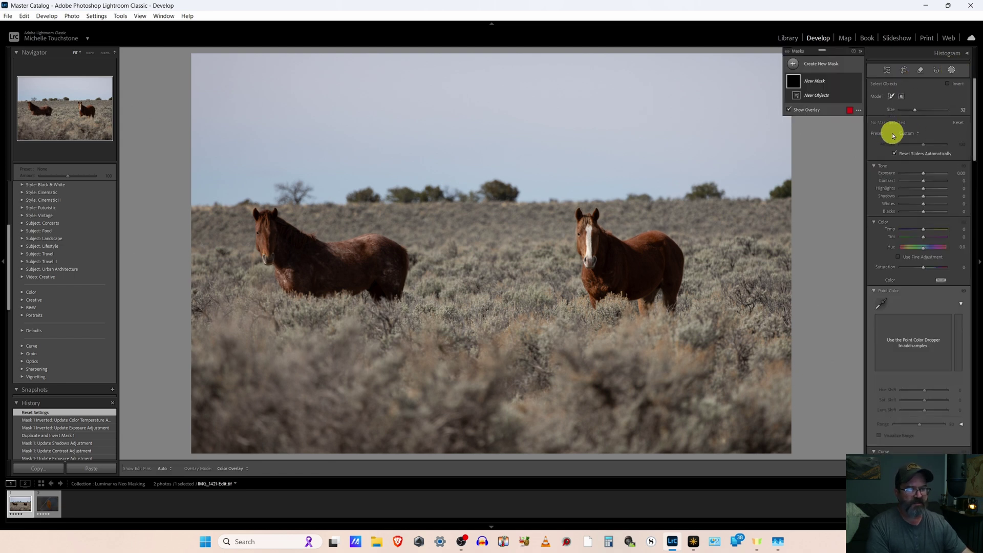
pyautogui.scroll(-1, 270, 238)
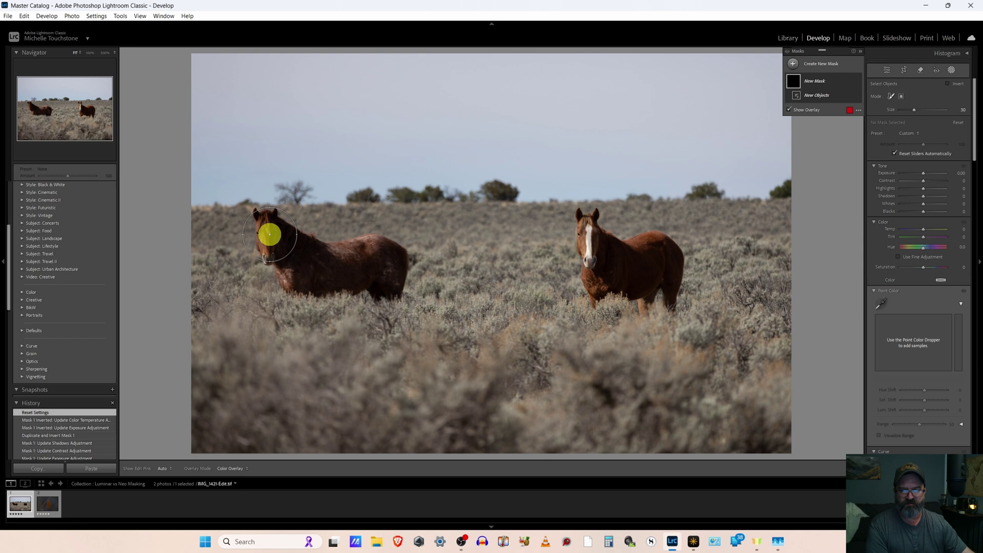
pyautogui.moveTo(267, 227)
pyautogui.mouseDown()
pyautogui.moveTo(268, 252)
pyautogui.moveTo(292, 277)
pyautogui.moveTo(371, 275)
pyautogui.moveTo(386, 285)
pyautogui.moveTo(386, 258)
pyautogui.moveTo(281, 251)
pyautogui.mouseUp()
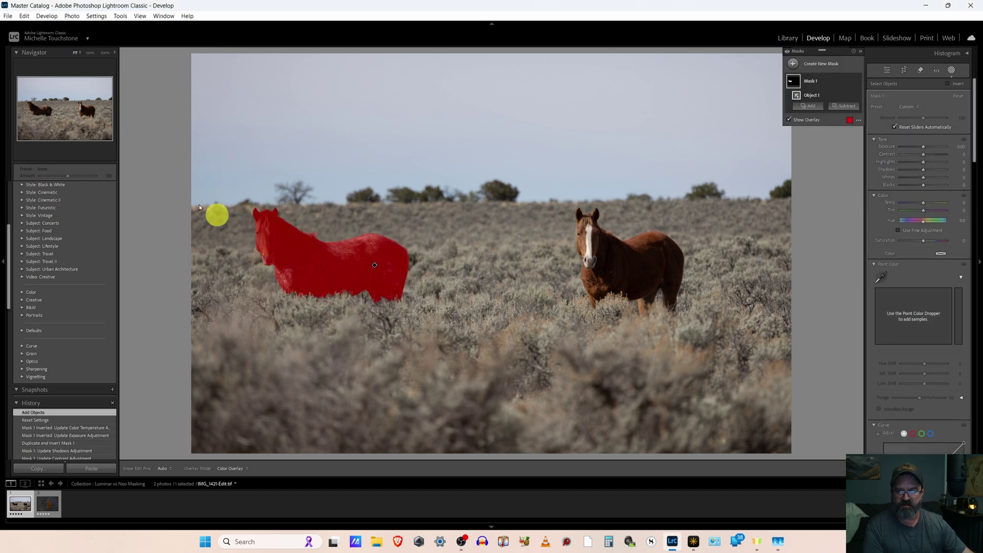
pyautogui.click(33, 105)
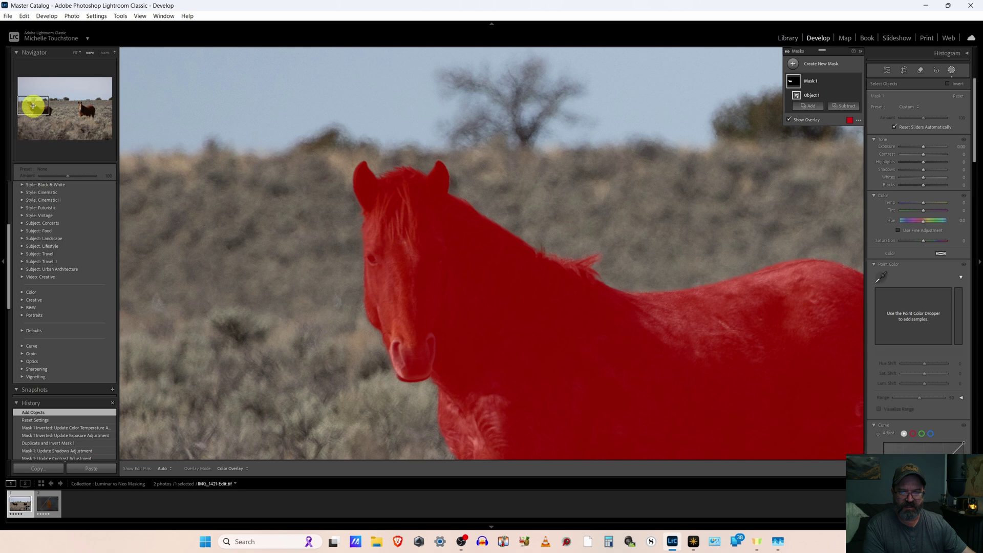
pyautogui.moveTo(36, 109); pyautogui.dragTo(38, 110)
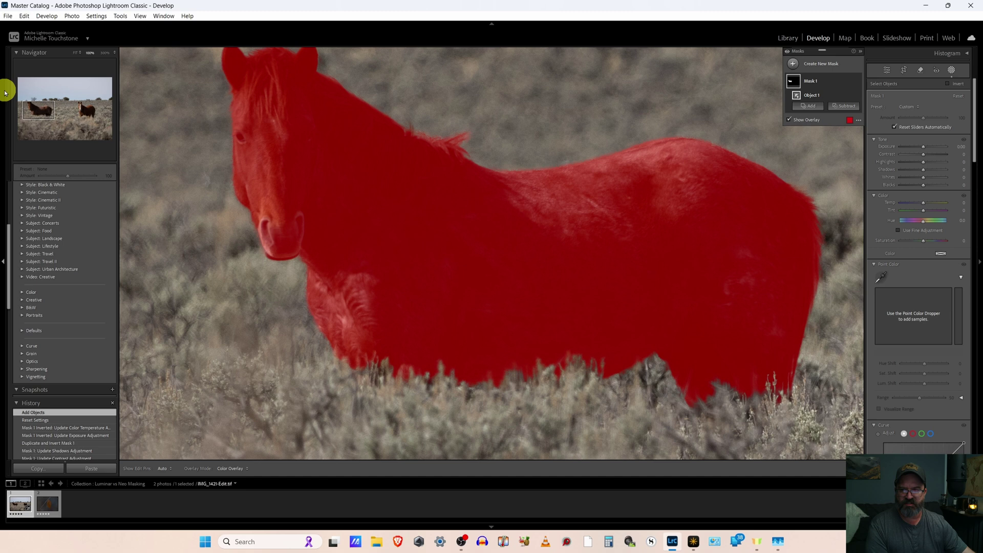
pyautogui.click(40, 103)
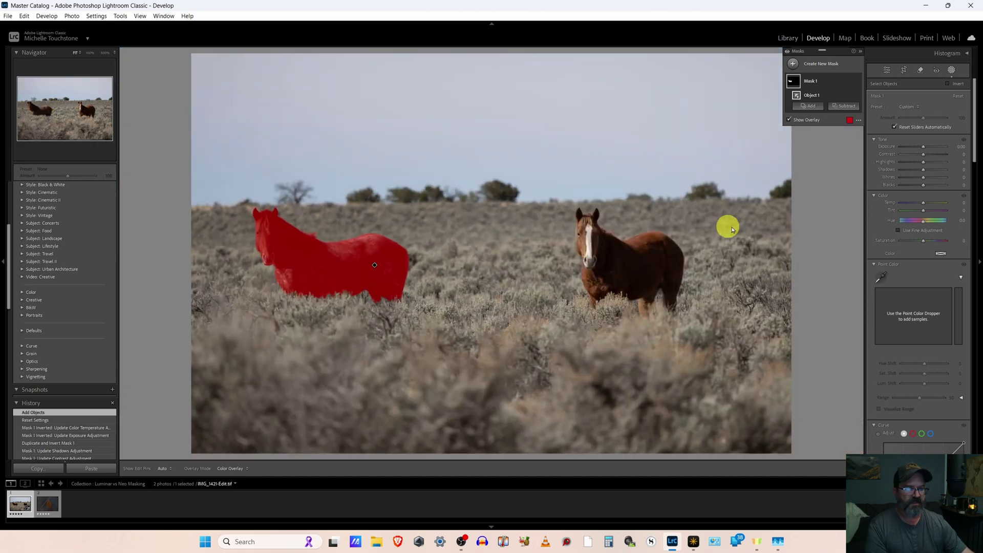
# Step: Add the right horse to Mask 1 as a second object and inspect it at 100%
pyautogui.click(815, 106)
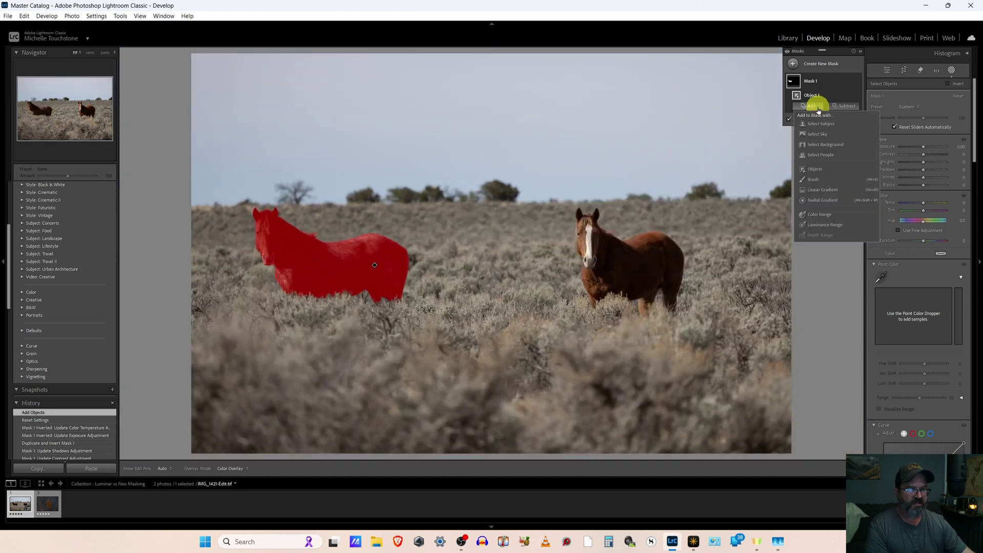
pyautogui.click(818, 171)
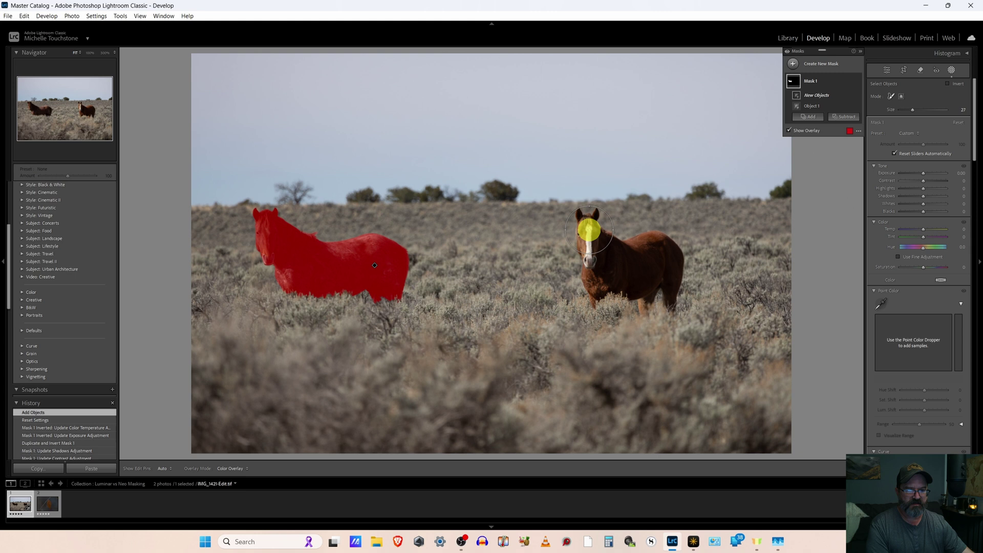
pyautogui.moveTo(587, 222)
pyautogui.mouseDown()
pyautogui.moveTo(592, 294)
pyautogui.moveTo(601, 288)
pyautogui.moveTo(600, 296)
pyautogui.moveTo(591, 272)
pyautogui.moveTo(604, 262)
pyautogui.moveTo(661, 265)
pyautogui.mouseUp()
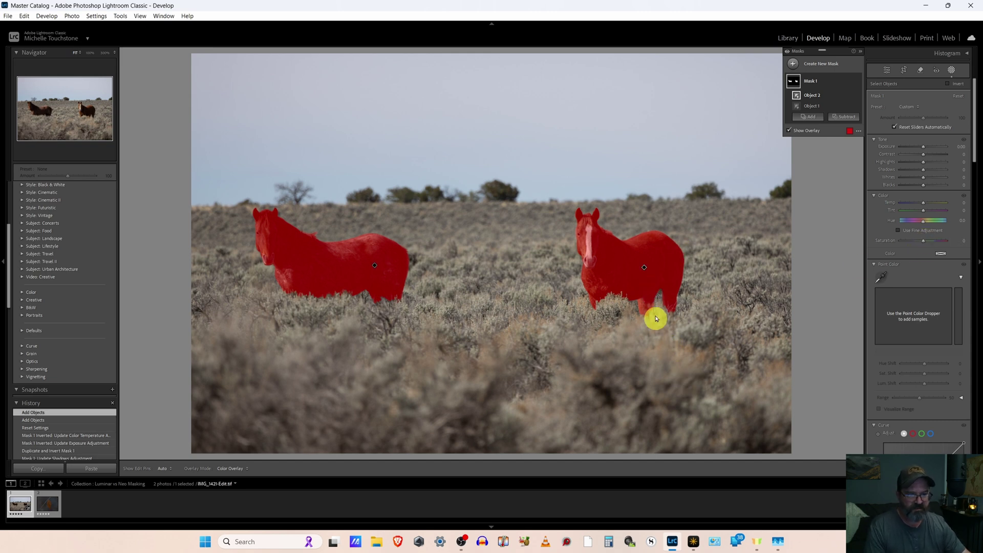
pyautogui.click(91, 114)
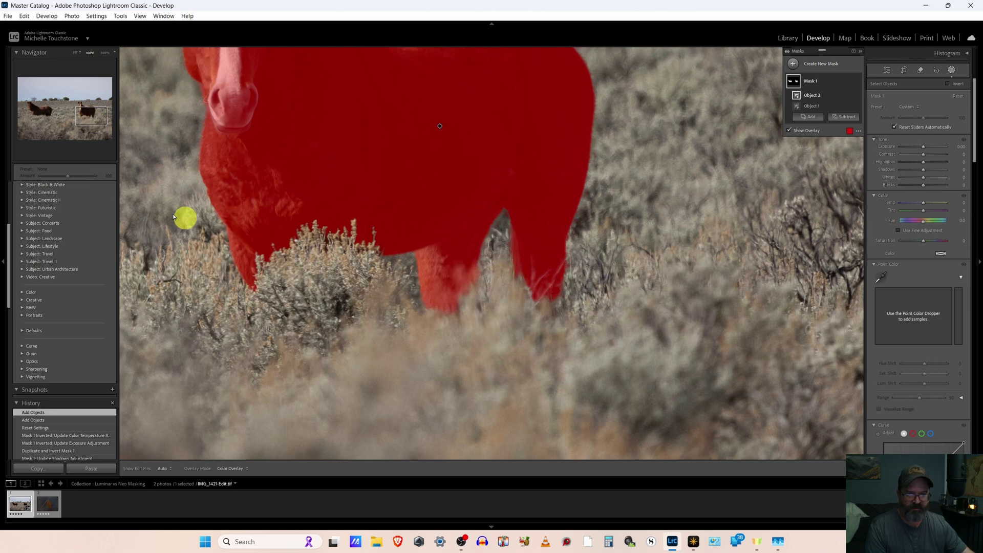
pyautogui.click(94, 117)
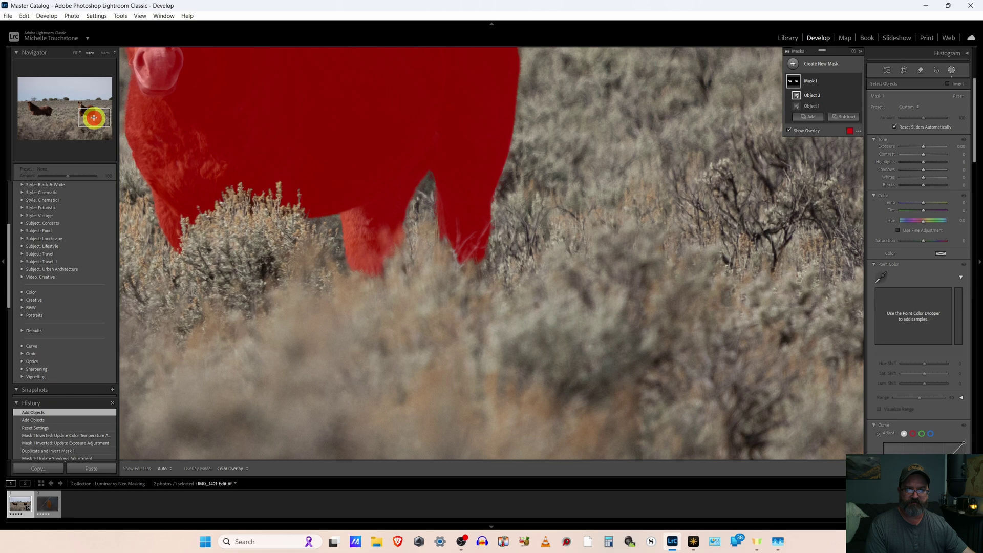
pyautogui.press('z')
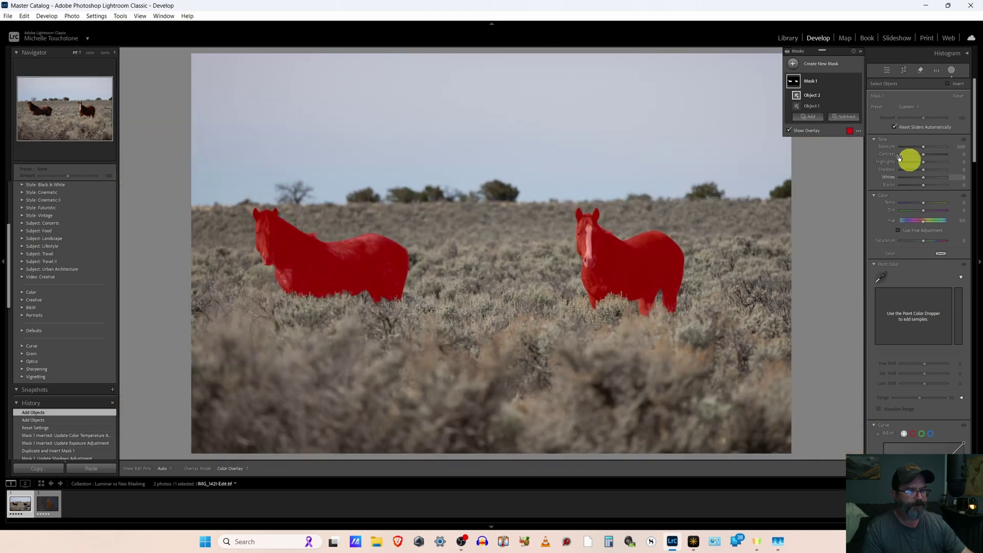
# Step: Brighten the horses, then set an inverted duplicate mask to Exposure -0.34 and Temp -12
pyautogui.moveTo(924, 149); pyautogui.dragTo(928, 173)
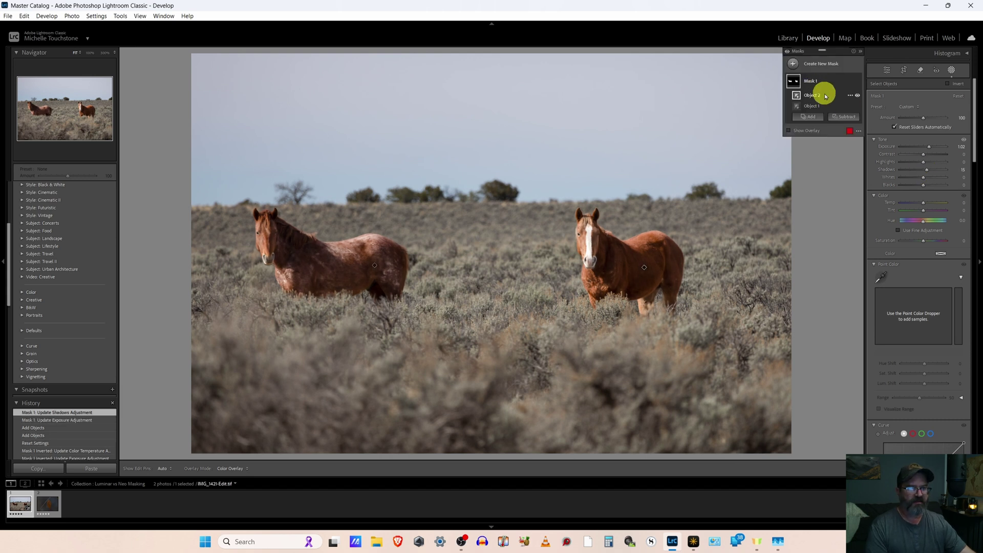
pyautogui.rightClick(828, 88)
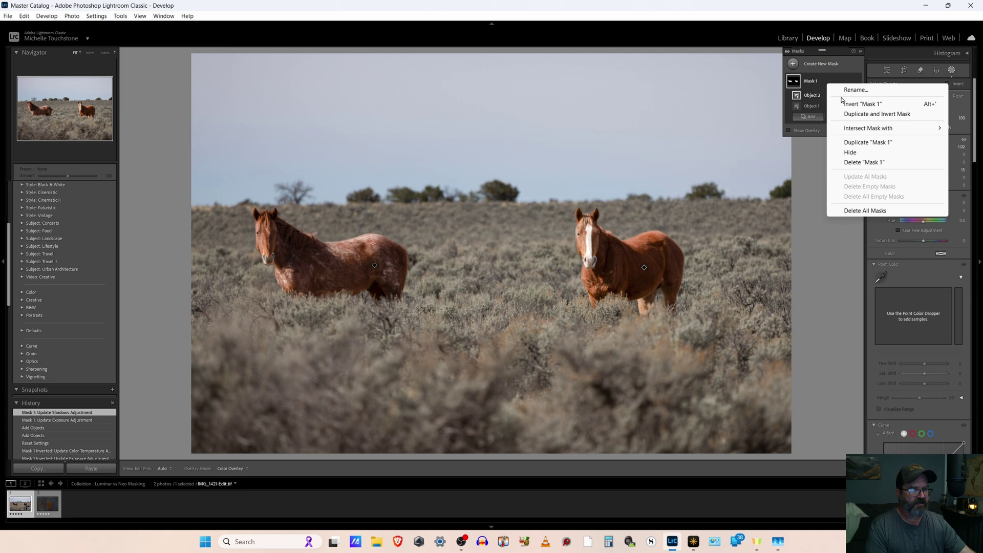
pyautogui.click(869, 116)
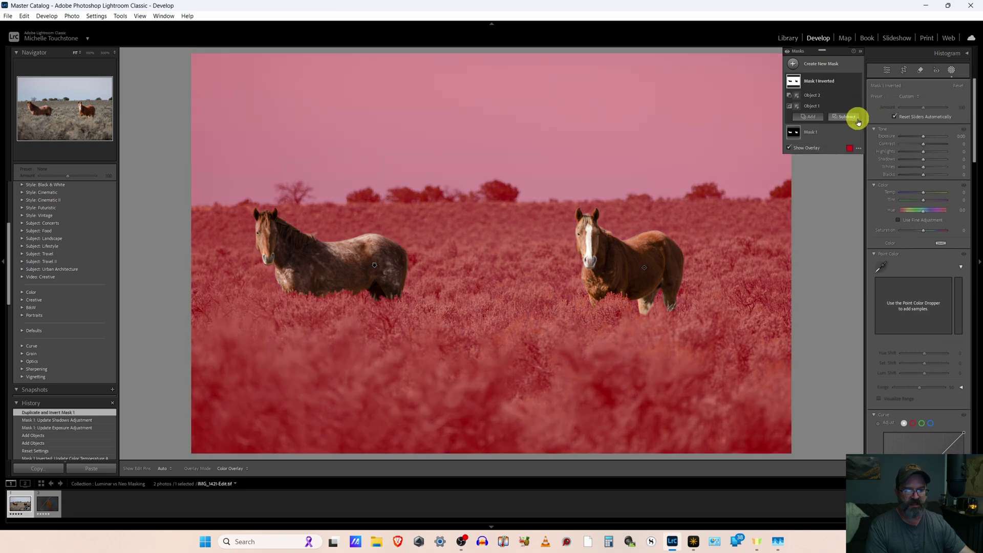
pyautogui.moveTo(923, 137); pyautogui.dragTo(921, 142)
pyautogui.click(923, 193)
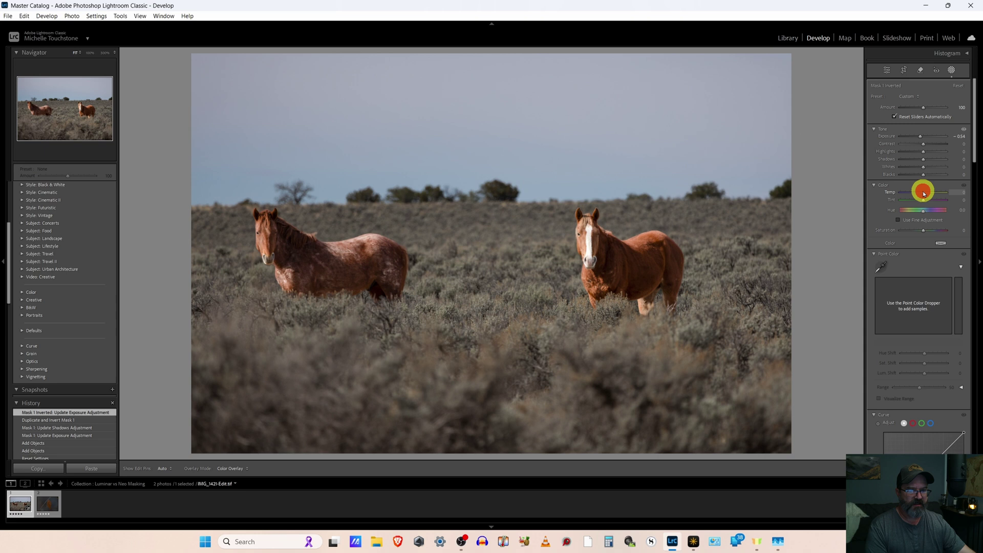
pyautogui.moveTo(921, 194); pyautogui.dragTo(920, 193)
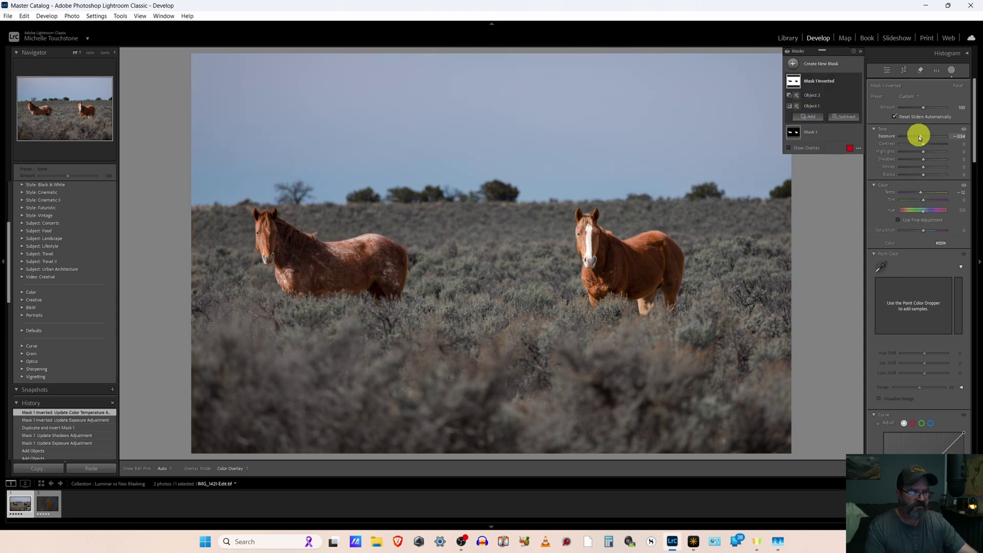
pyautogui.moveTo(920, 137); pyautogui.dragTo(920, 137)
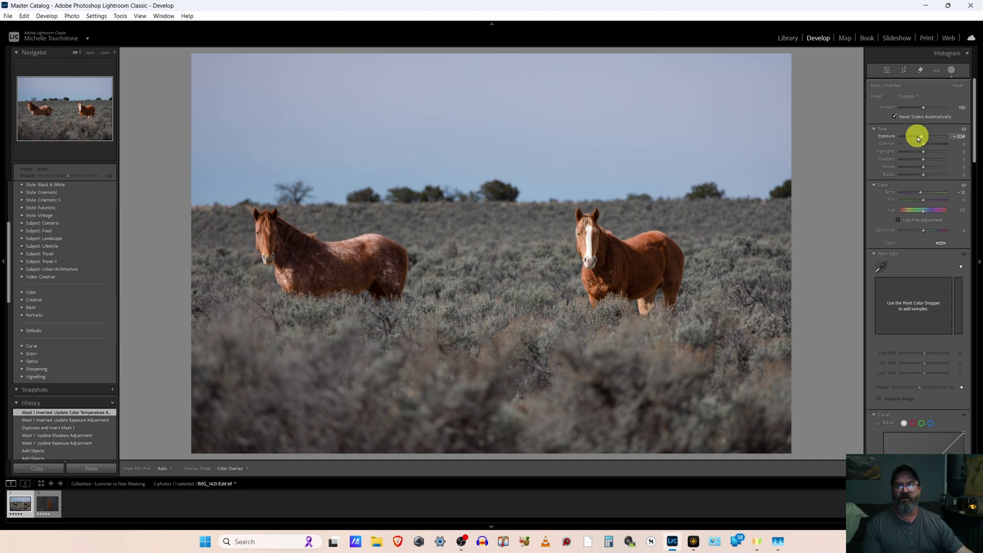
pyautogui.moveTo(918, 138); pyautogui.dragTo(918, 138)
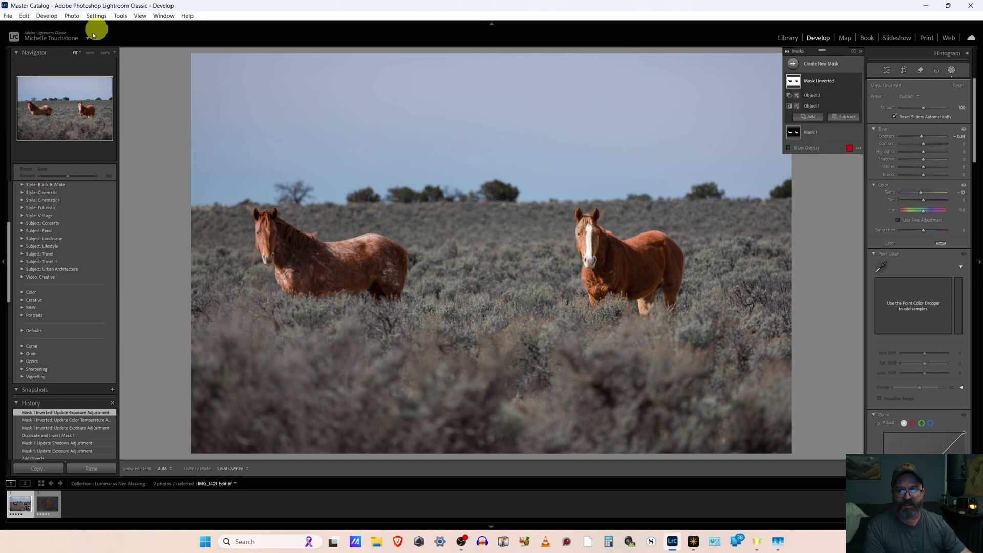
# Step: Inspect each horse at 100% via the Navigator and return to the full view
pyautogui.click(31, 107)
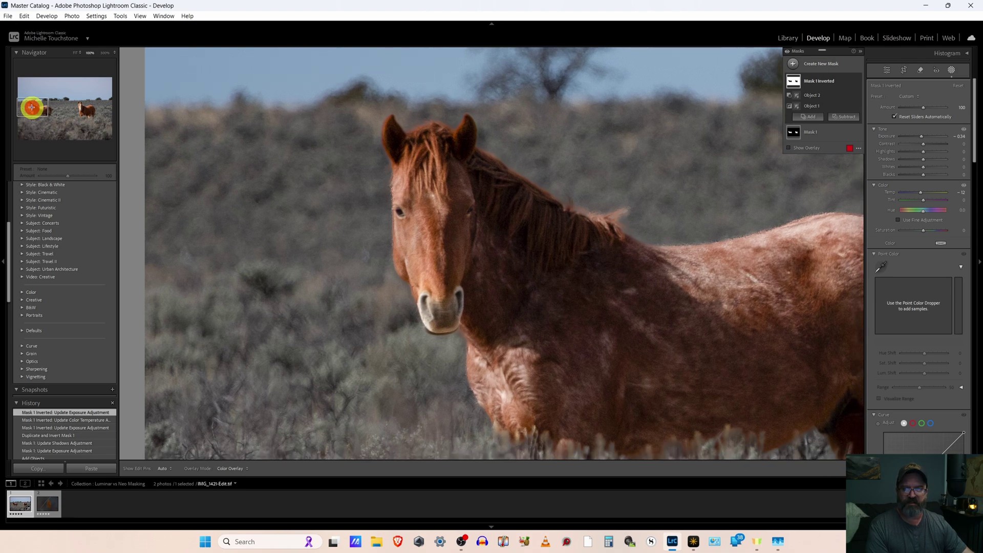
pyautogui.click(31, 107)
pyautogui.click(83, 111)
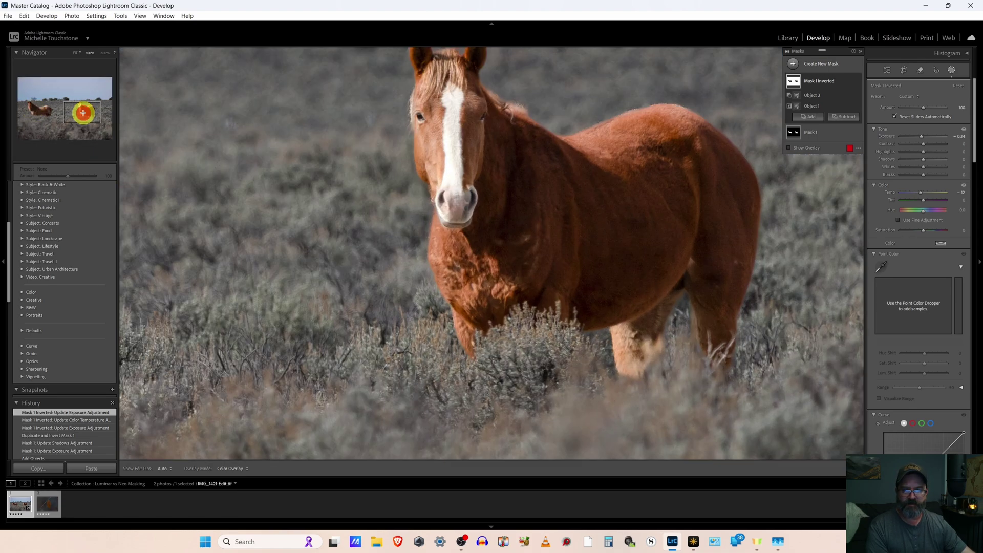
pyautogui.click(84, 112)
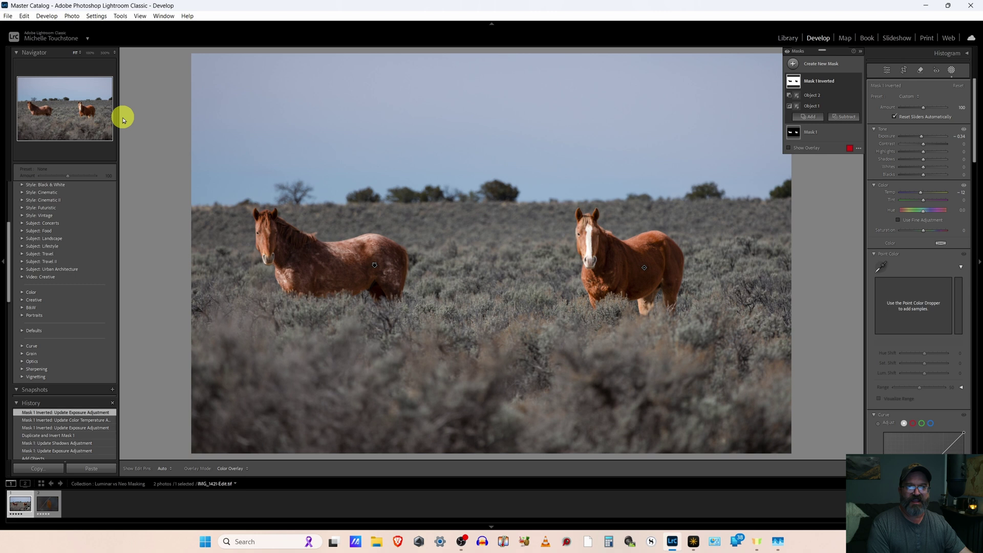
# Step: Crop leaf photo IMG_3215.CR3 to a 1 x 1 square with the leaf centred
pyautogui.click(46, 507)
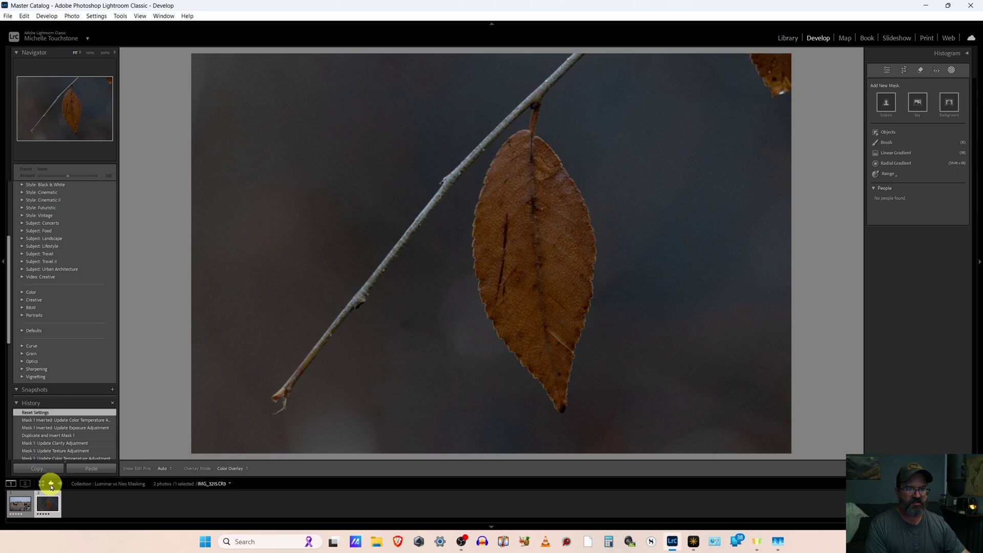
pyautogui.click(904, 70)
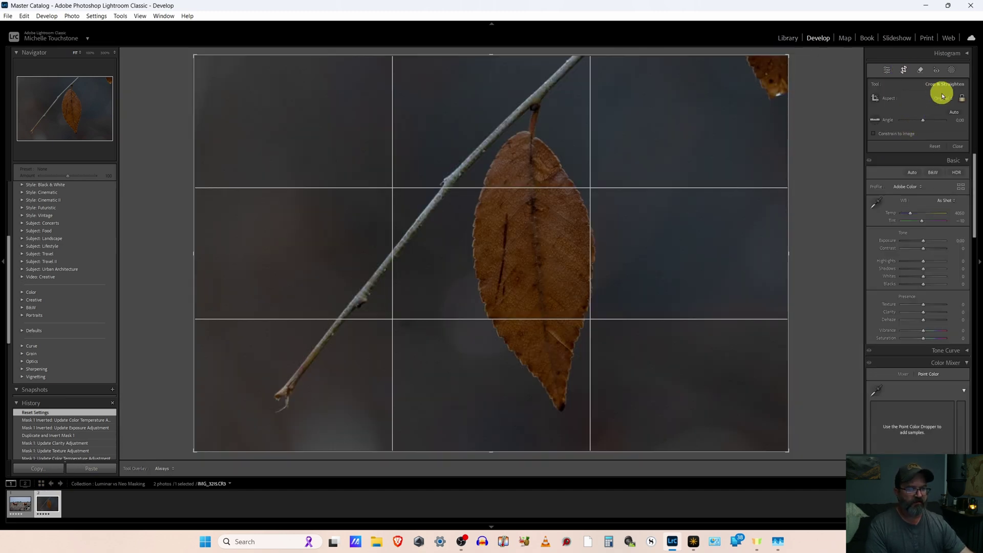
pyautogui.click(948, 102)
pyautogui.click(876, 137)
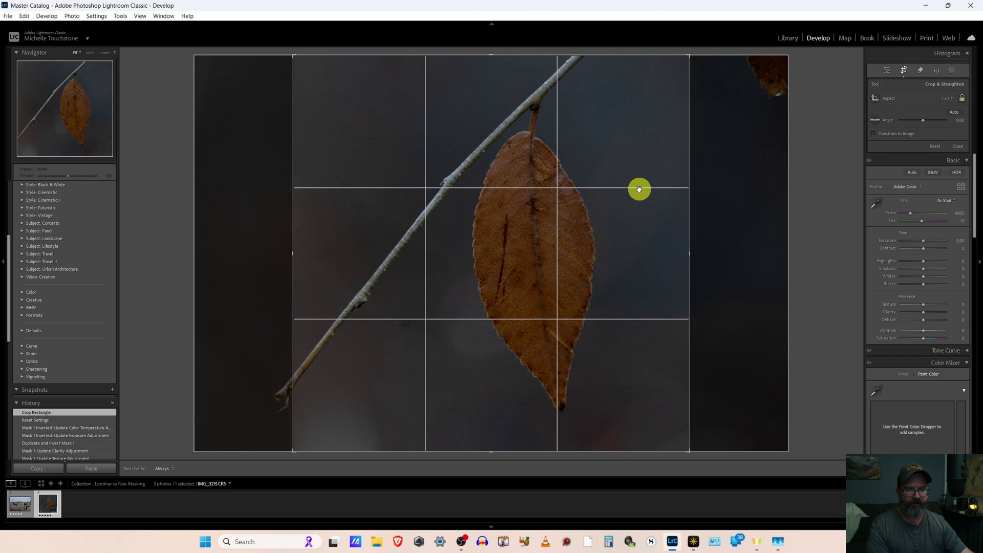
pyautogui.moveTo(638, 189); pyautogui.dragTo(685, 200)
pyautogui.press('Return')
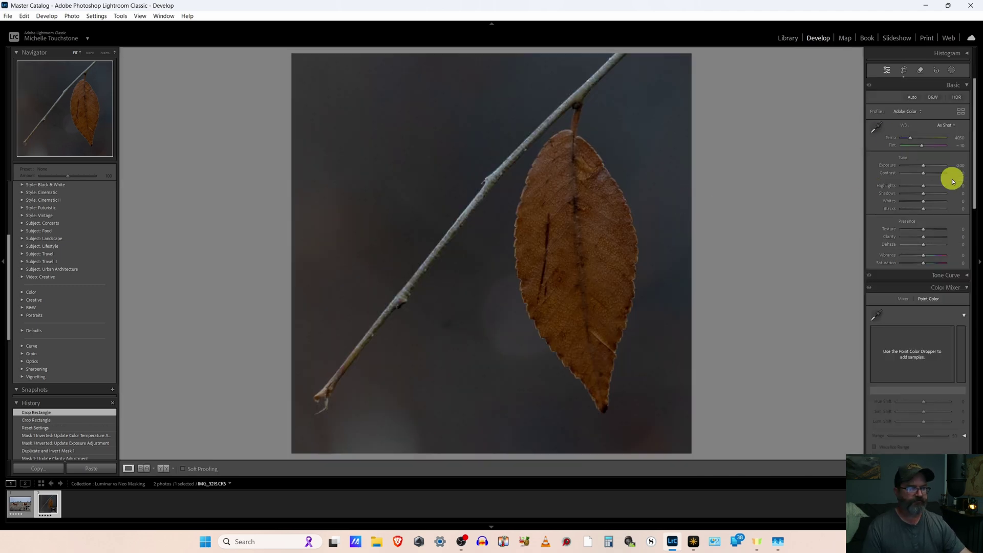
# Step: Create Mask 1 from two object selections, brushing over the twig and then the leaf
pyautogui.click(952, 69)
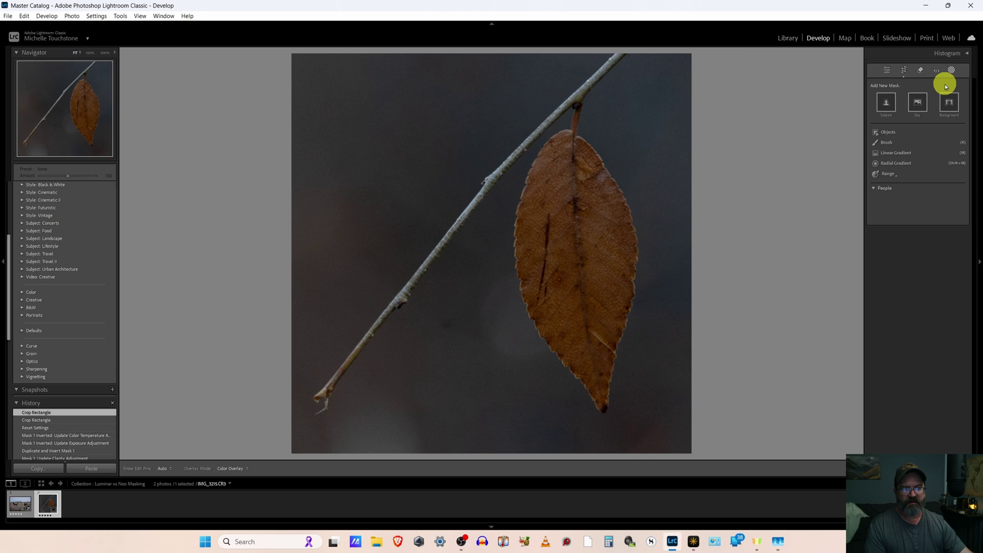
pyautogui.click(887, 132)
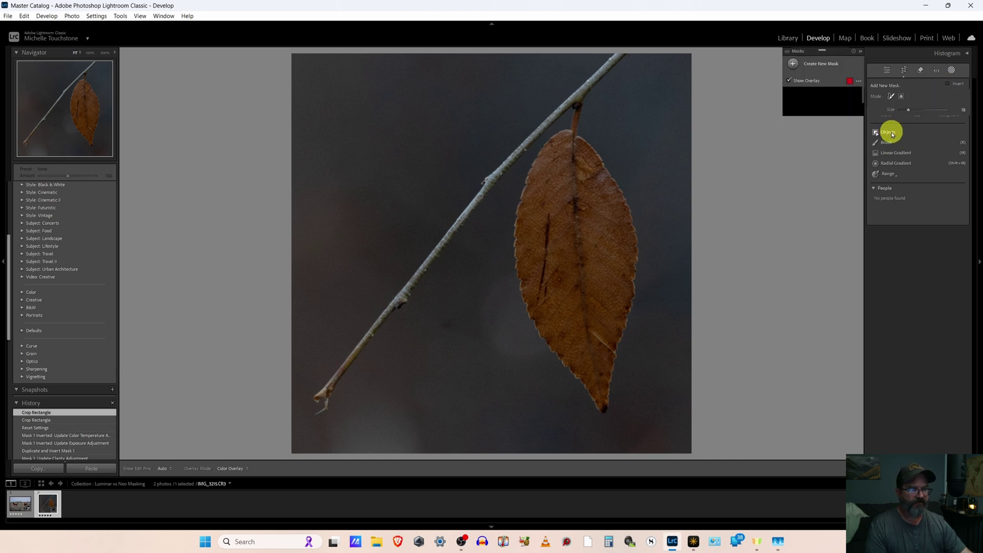
pyautogui.moveTo(631, 55)
pyautogui.mouseDown()
pyautogui.moveTo(588, 72)
pyautogui.moveTo(573, 134)
pyautogui.moveTo(619, 211)
pyautogui.moveTo(614, 288)
pyautogui.moveTo(624, 250)
pyautogui.moveTo(606, 390)
pyautogui.moveTo(533, 279)
pyautogui.moveTo(538, 183)
pyautogui.moveTo(602, 242)
pyautogui.moveTo(557, 116)
pyautogui.moveTo(316, 400)
pyautogui.mouseUp()
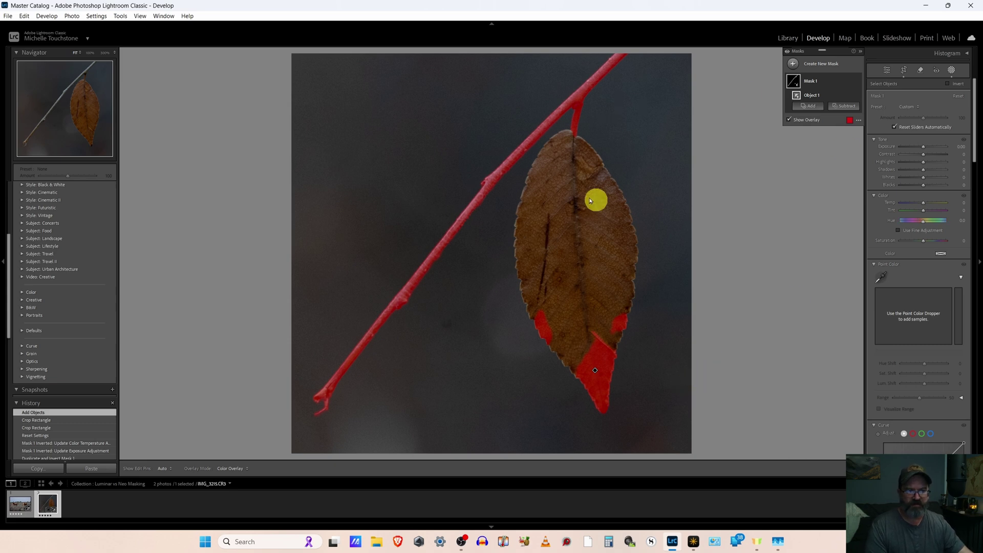
pyautogui.click(812, 106)
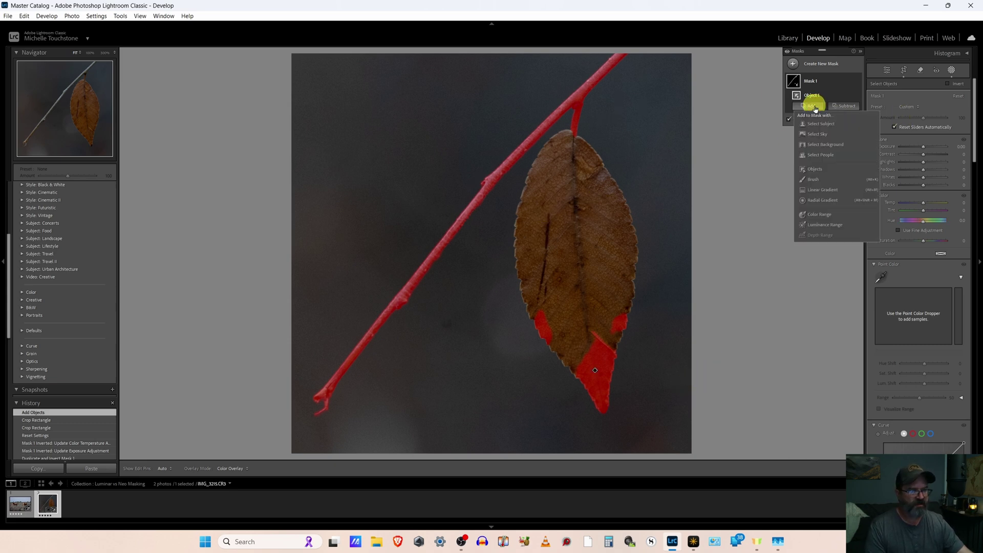
pyautogui.click(815, 170)
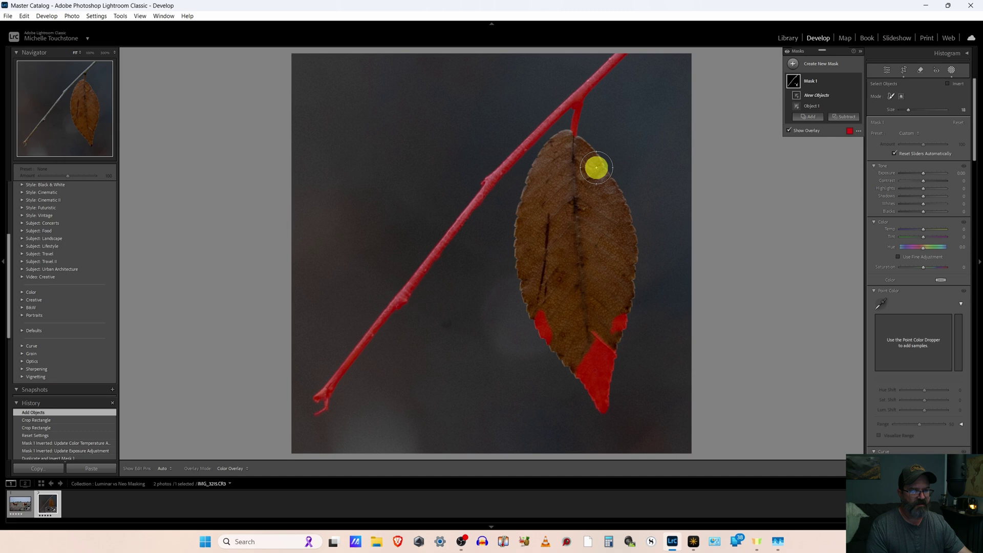
pyautogui.moveTo(570, 143)
pyautogui.mouseDown()
pyautogui.moveTo(535, 179)
pyautogui.moveTo(491, 197)
pyautogui.moveTo(480, 221)
pyautogui.moveTo(510, 201)
pyautogui.moveTo(529, 305)
pyautogui.moveTo(574, 368)
pyautogui.moveTo(595, 374)
pyautogui.moveTo(623, 306)
pyautogui.moveTo(626, 243)
pyautogui.moveTo(620, 213)
pyautogui.moveTo(575, 141)
pyautogui.moveTo(532, 217)
pyautogui.moveTo(565, 328)
pyautogui.moveTo(590, 351)
pyautogui.moveTo(596, 262)
pyautogui.moveTo(570, 171)
pyautogui.moveTo(564, 210)
pyautogui.moveTo(576, 323)
pyautogui.moveTo(619, 217)
pyautogui.mouseUp()
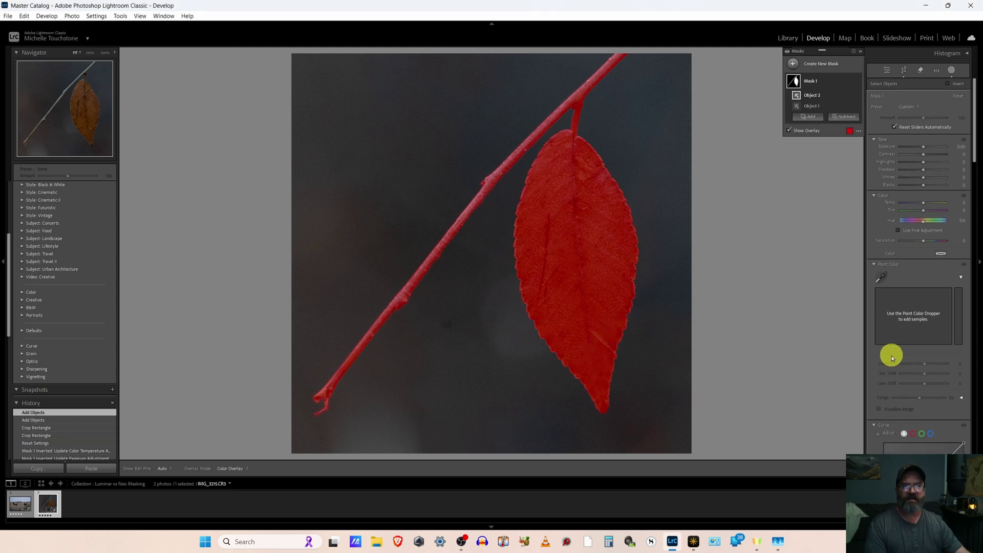
# Step: Raise the leaf mask's Exposure, Saturation and Texture in Lightroom Classic
pyautogui.click(925, 150)
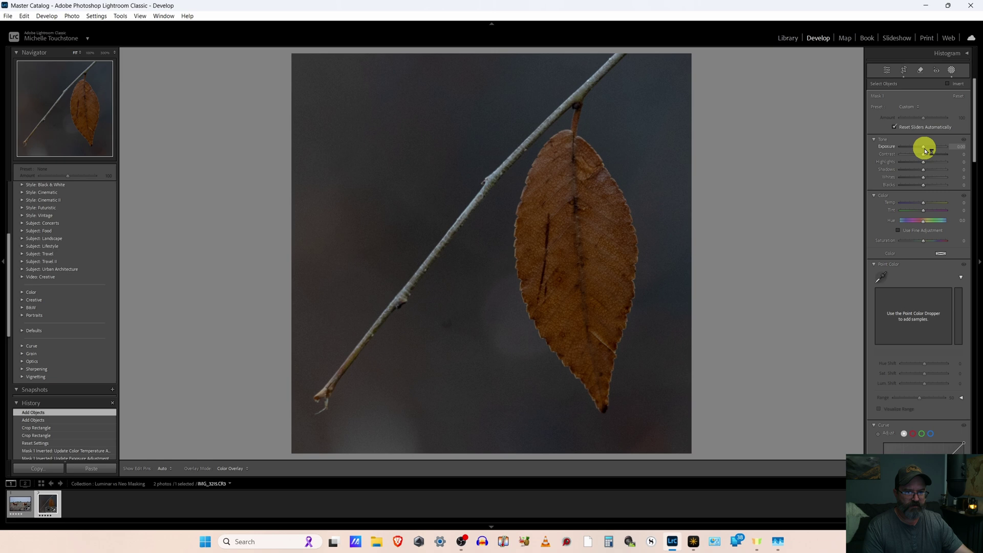
pyautogui.moveTo(927, 150); pyautogui.dragTo(930, 149)
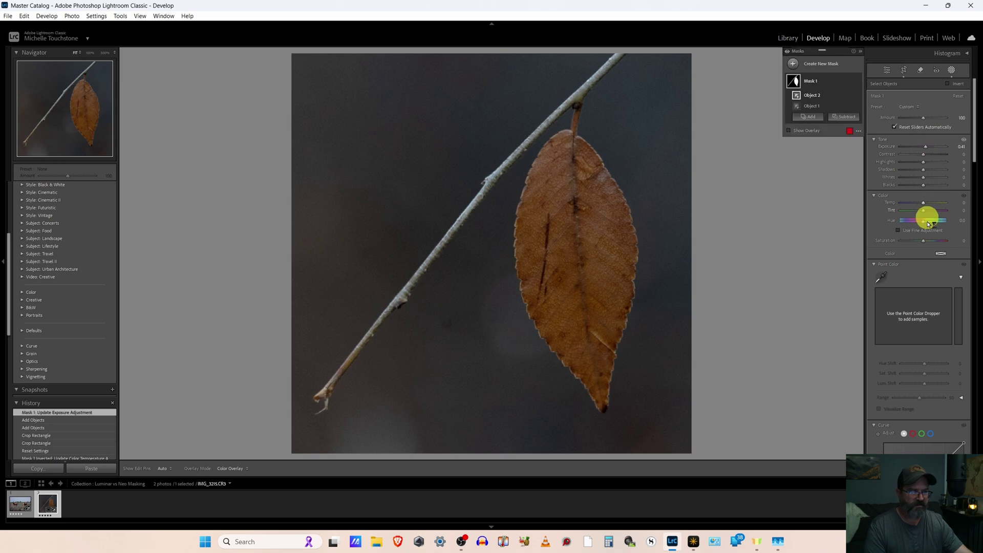
pyautogui.click(924, 241)
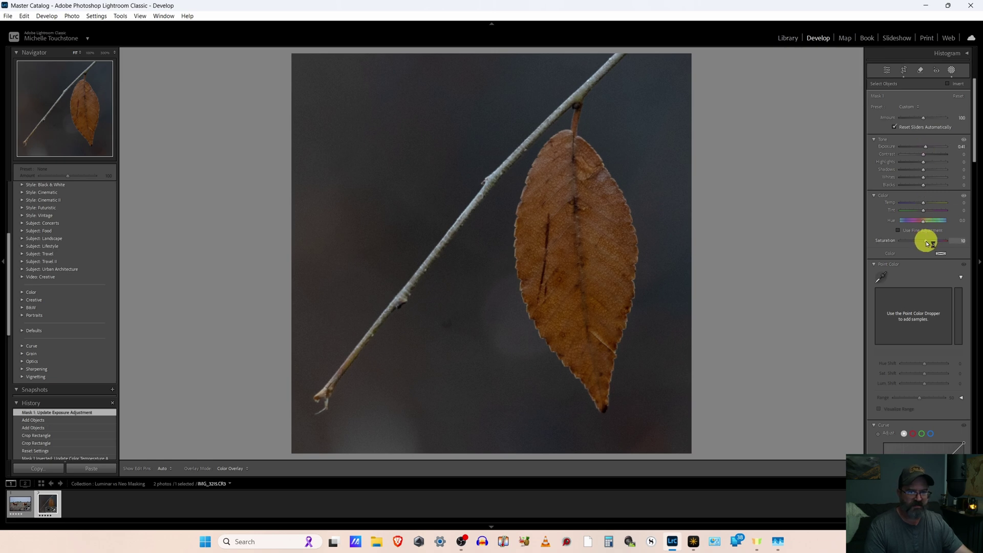
pyautogui.moveTo(930, 244); pyautogui.dragTo(930, 243)
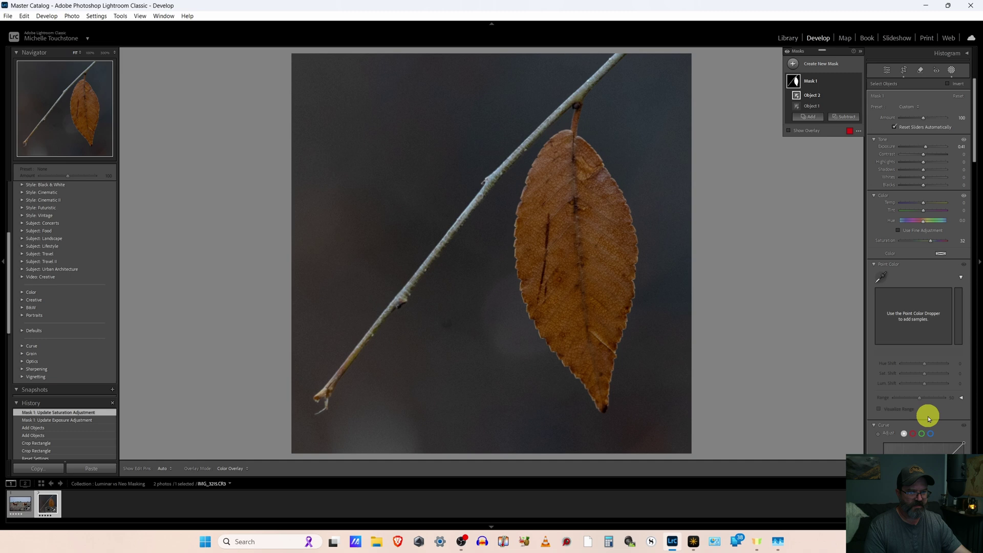
pyautogui.scroll(-4, 925, 410)
pyautogui.moveTo(924, 372); pyautogui.dragTo(931, 373)
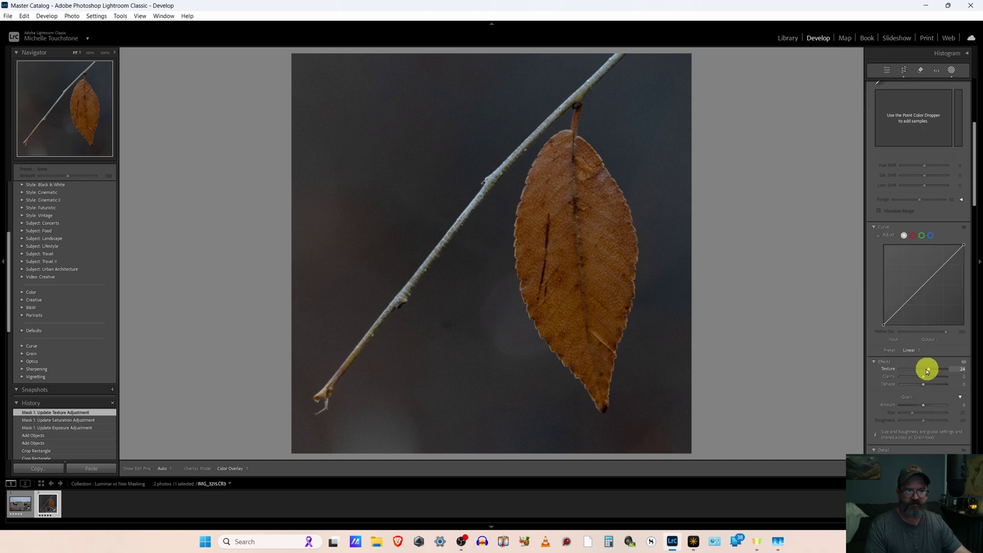
# Step: Duplicate and invert Mask 1, then lower its Exposure to -0.34 and cool Temp
pyautogui.rightClick(824, 81)
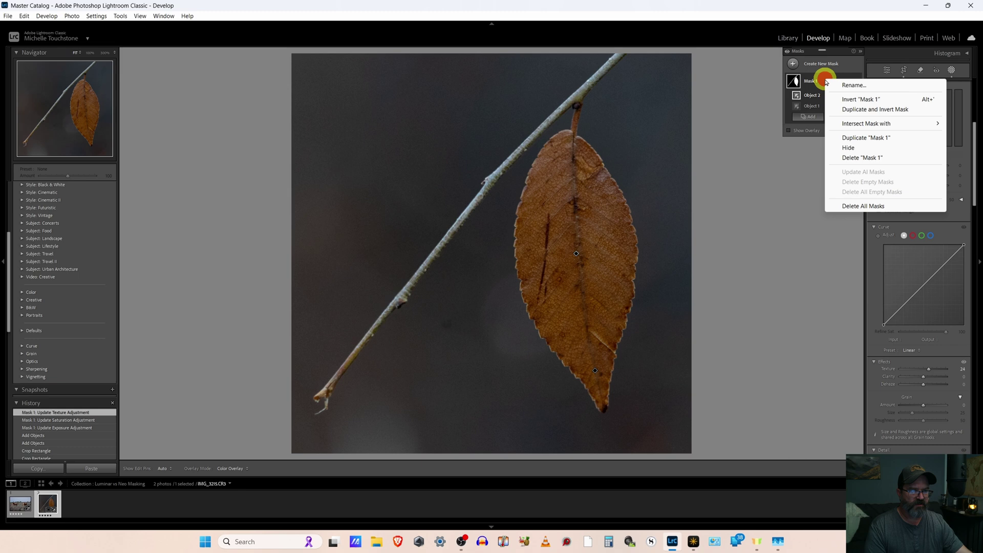
pyautogui.click(858, 110)
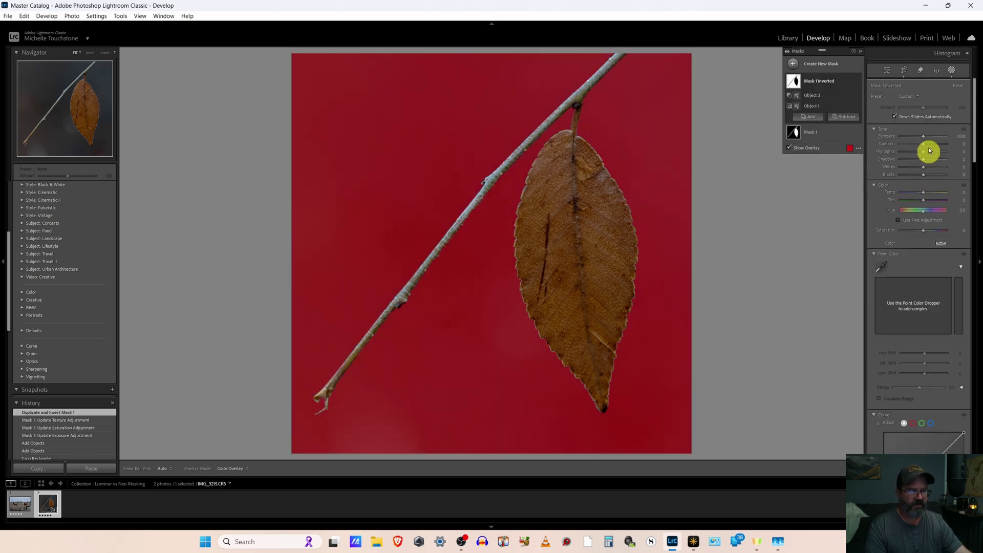
pyautogui.moveTo(923, 135); pyautogui.dragTo(922, 141)
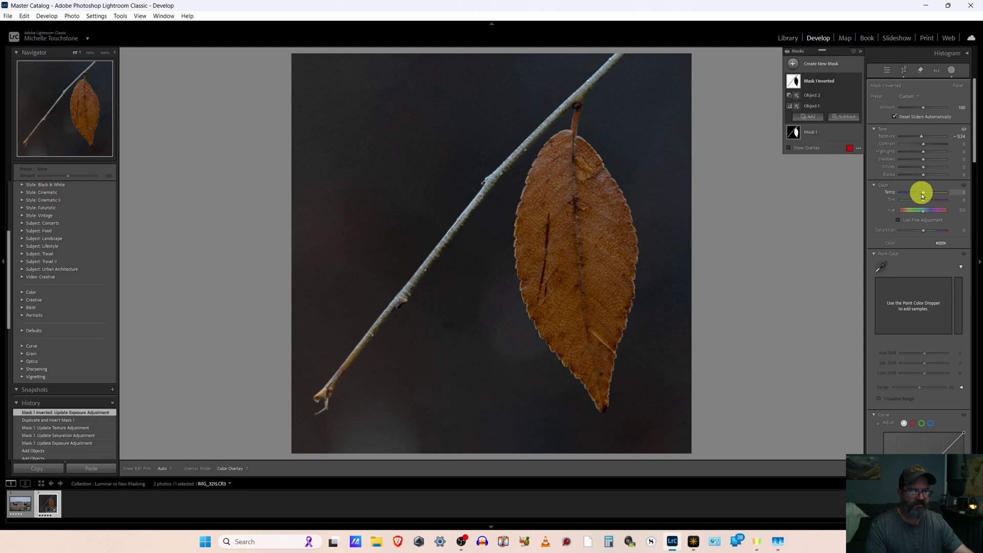
pyautogui.moveTo(922, 195); pyautogui.dragTo(924, 200)
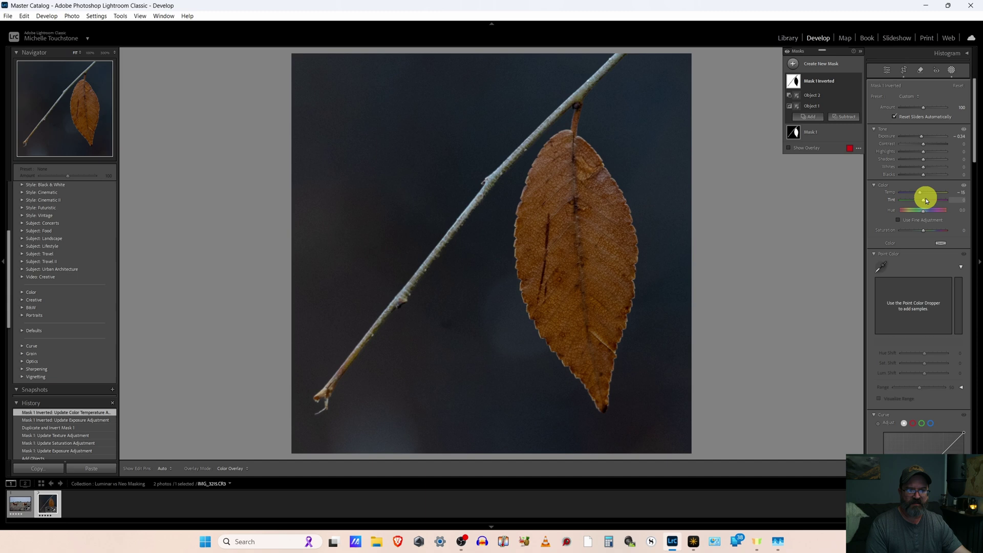
# Step: Check the twig at 100%, then launch Denoise from the Noise Reduction section
pyautogui.click(56, 93)
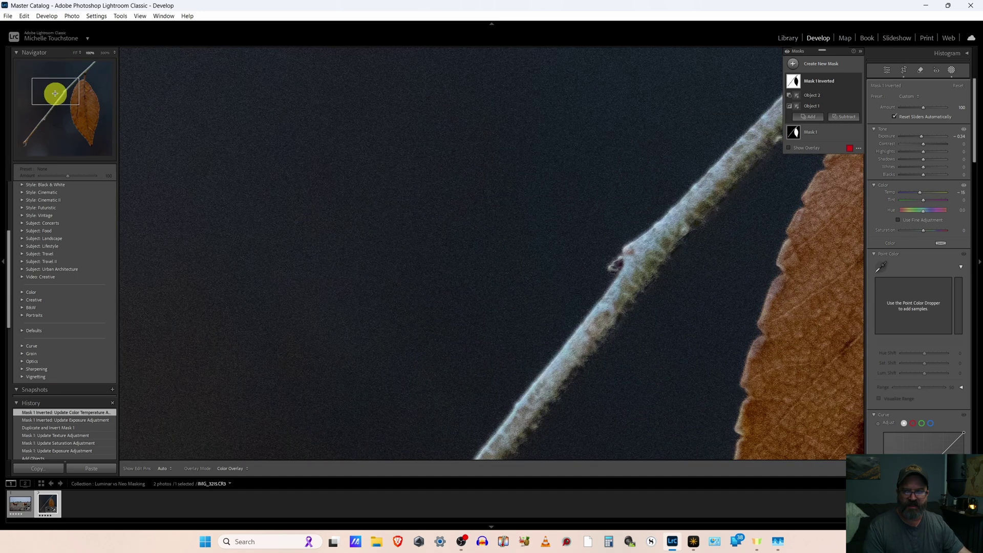
pyautogui.moveTo(55, 93); pyautogui.dragTo(54, 95)
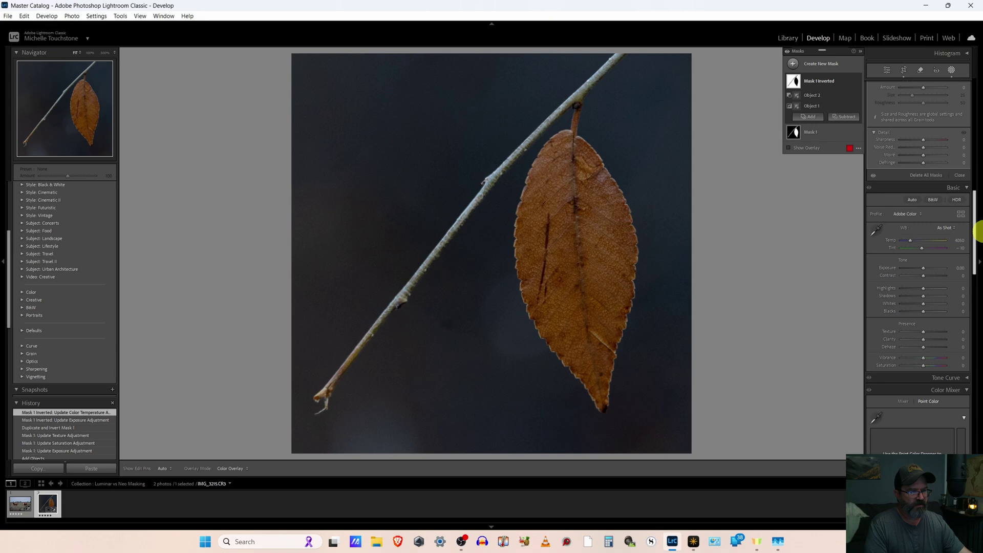
pyautogui.scroll(-5, 979, 296)
pyautogui.scroll(-5, 980, 296)
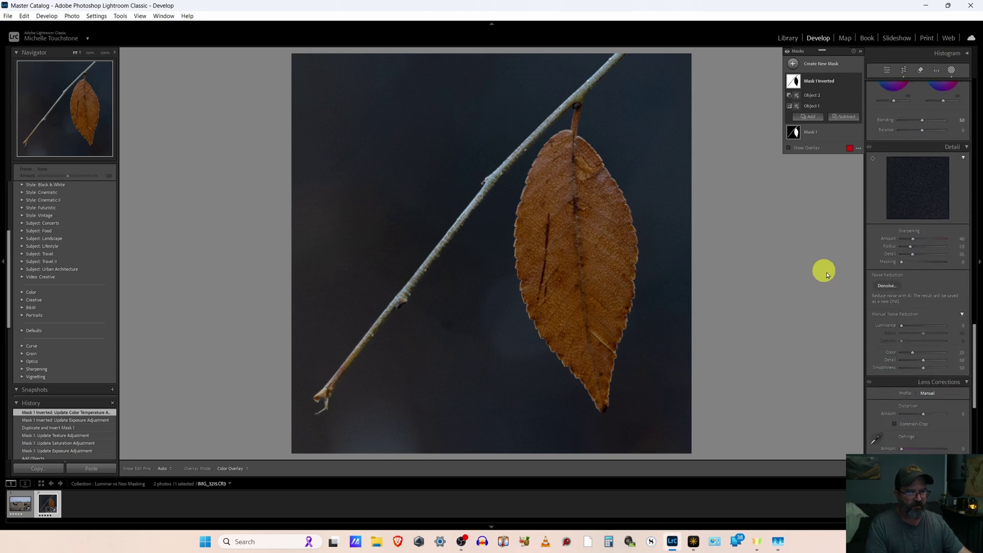
pyautogui.click(886, 286)
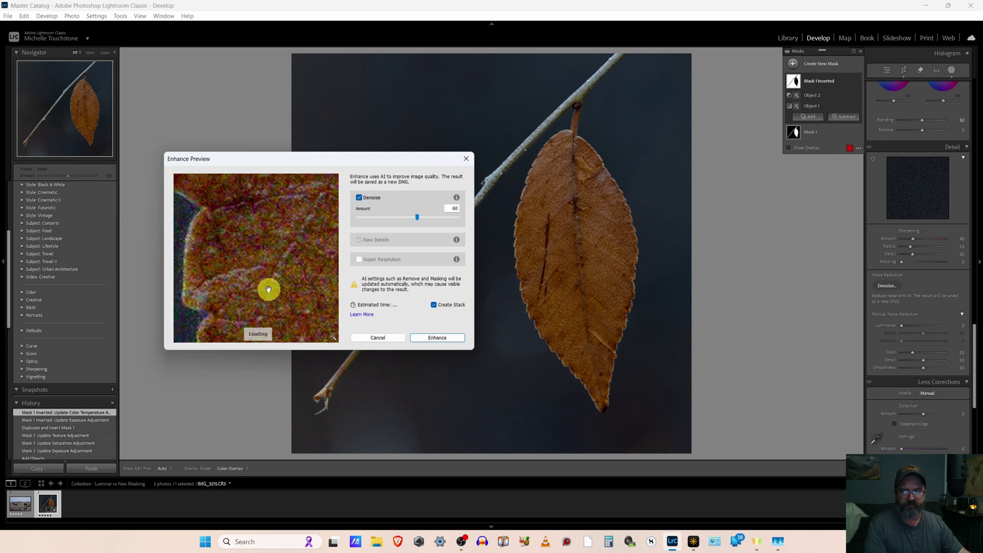
# Step: Inspect leaf detail in the preview and enhance at Amount 60 to make the denoised DNG
pyautogui.moveTo(244, 235); pyautogui.dragTo(314, 209)
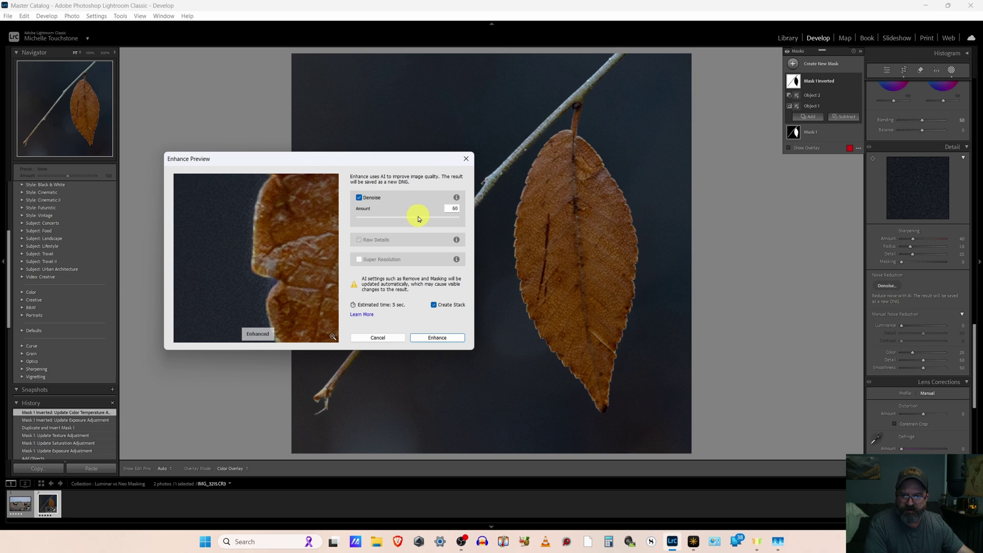
pyautogui.click(436, 338)
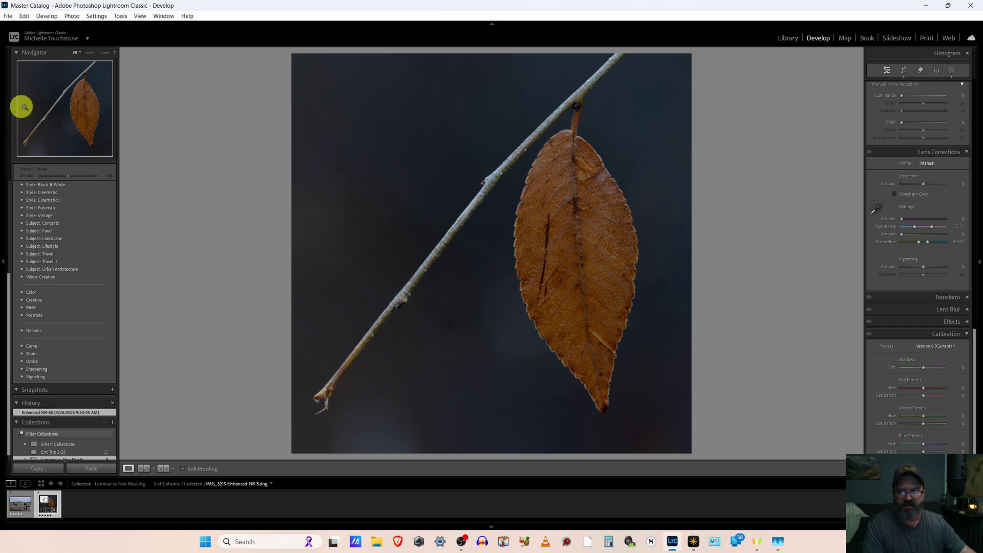
# Step: View the denoised branch and leaf at 100%, return to Fit, then zoom on the lower branch
pyautogui.click(53, 92)
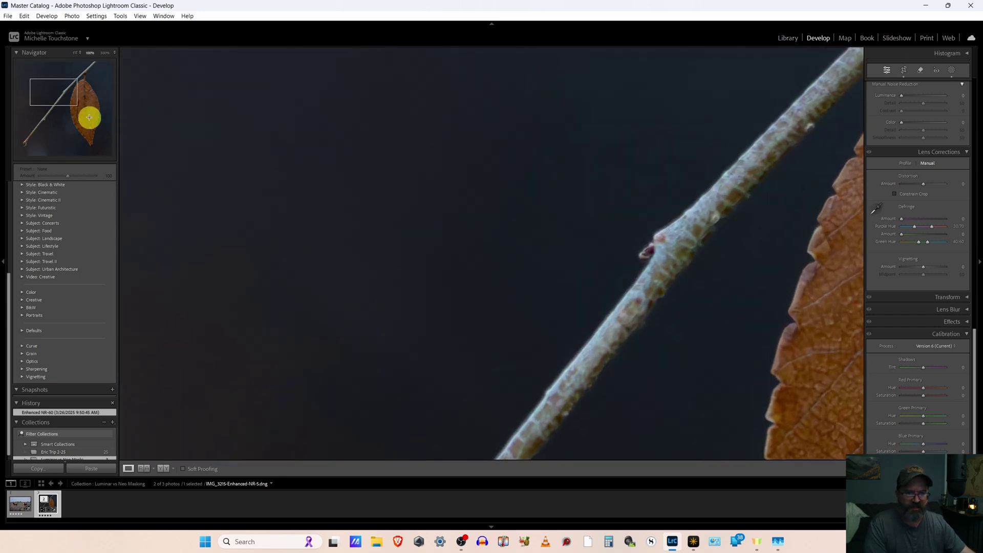
pyautogui.click(72, 111)
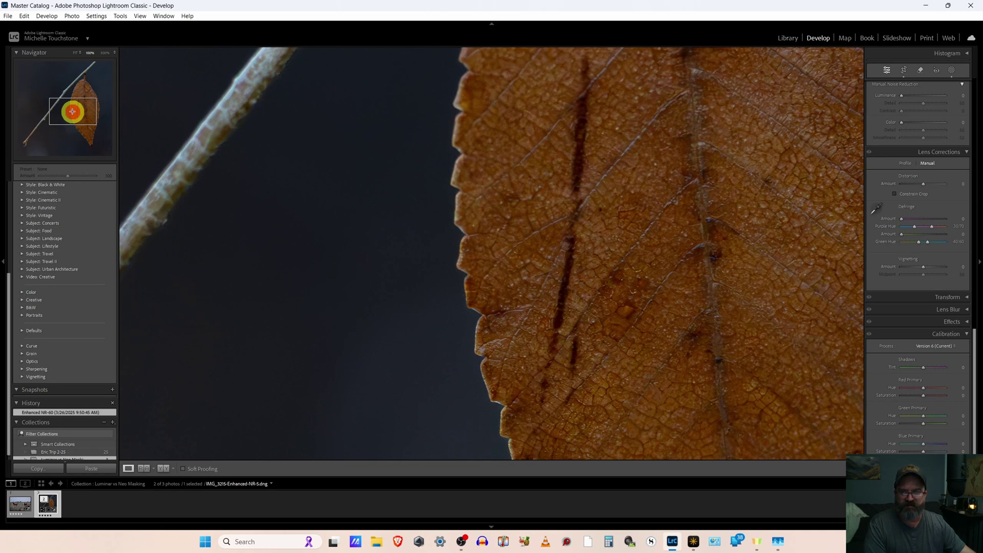
pyautogui.press('z')
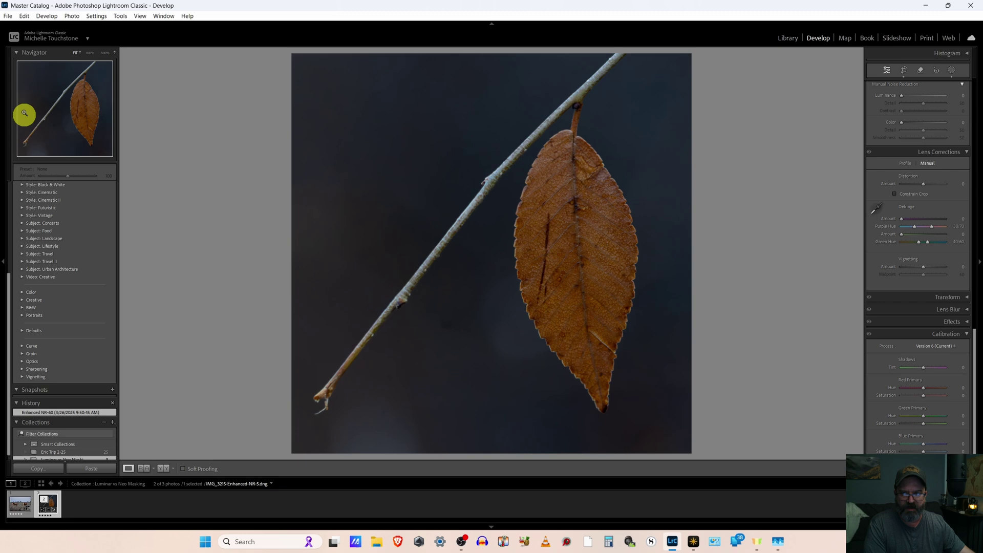
pyautogui.click(50, 122)
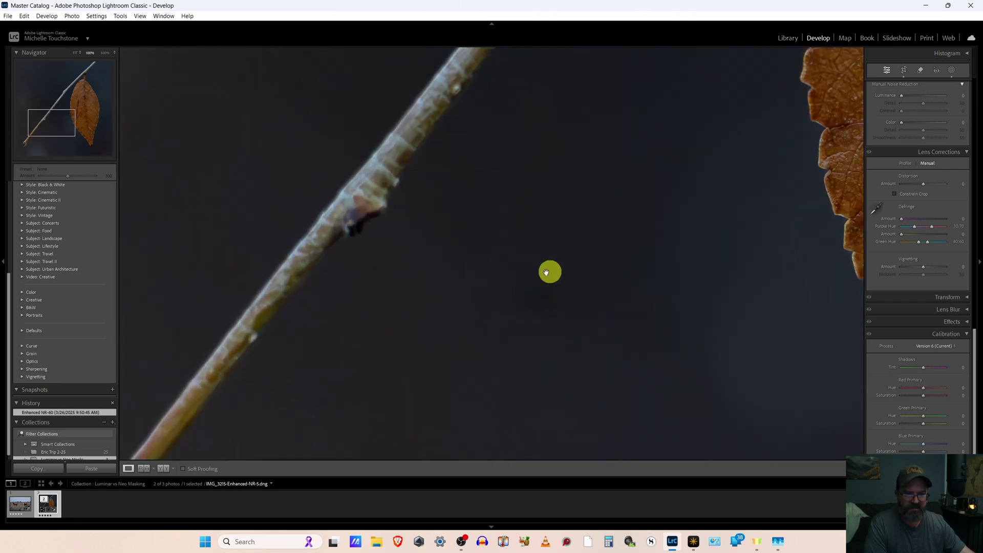
# Step: Paint over the background blotch with a size-26 Remove brush and erase it with Generative Remove
pyautogui.click(922, 71)
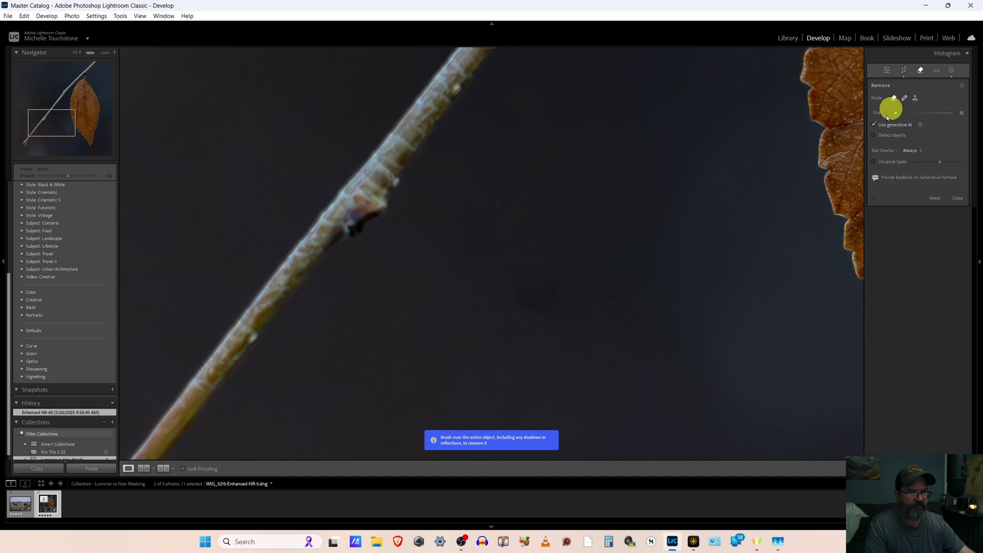
pyautogui.scroll(5, 561, 327)
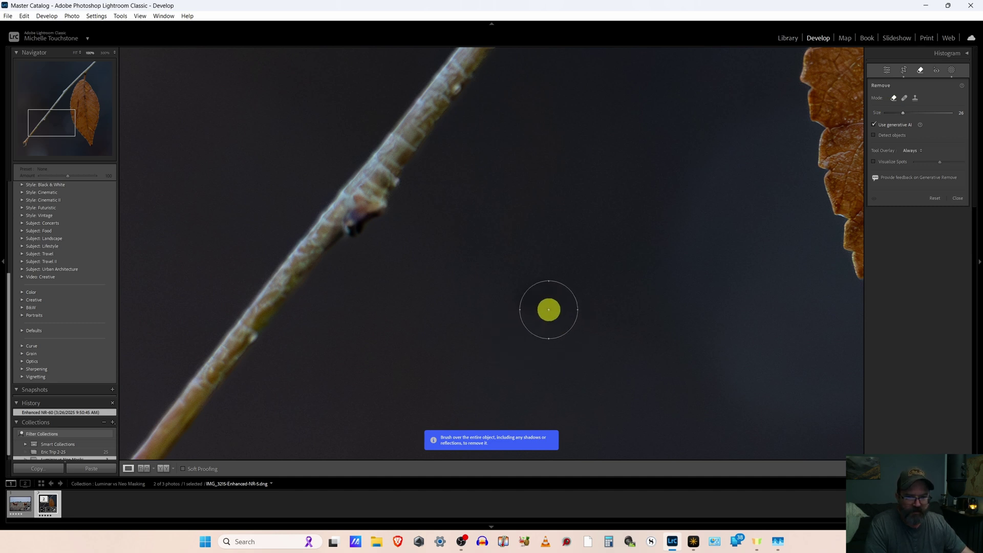
pyautogui.click(539, 295)
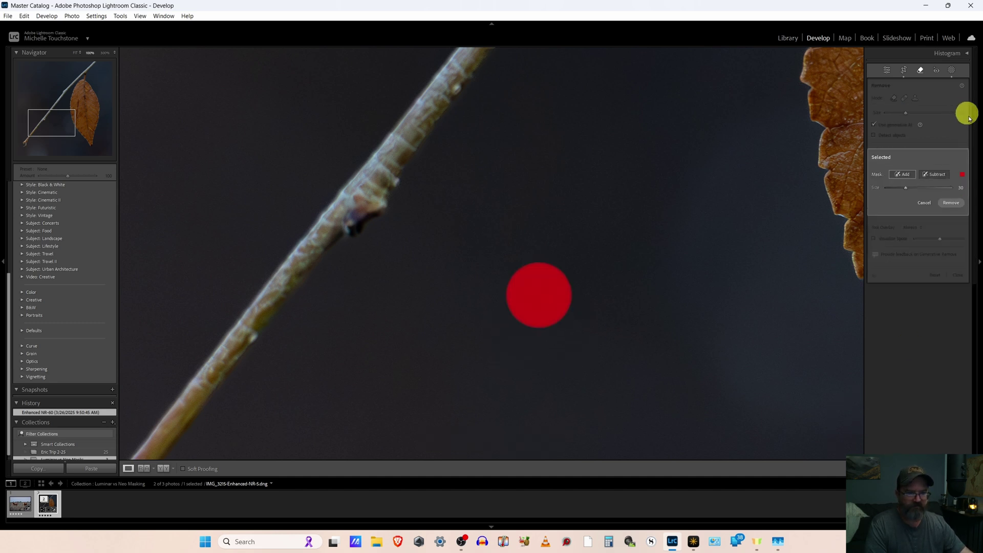
pyautogui.click(950, 202)
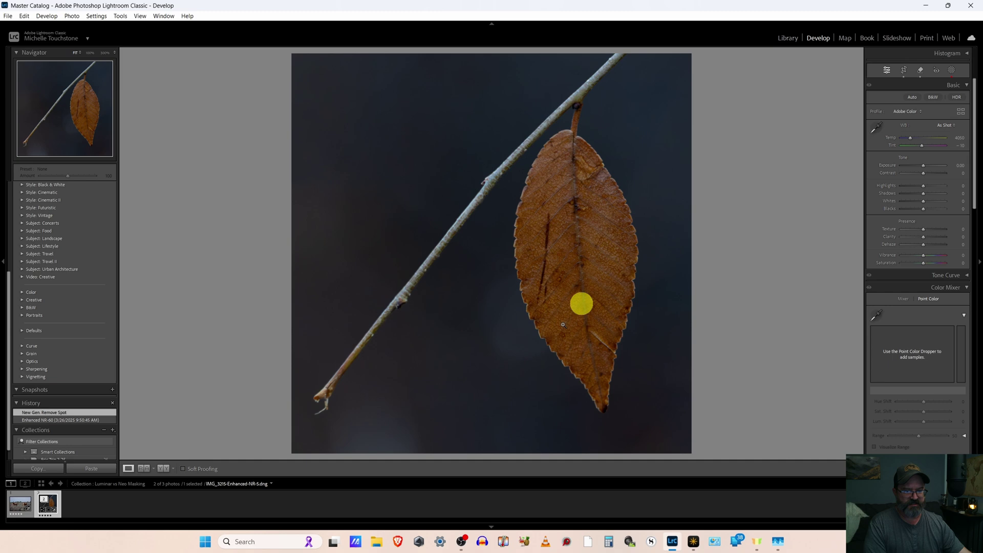
# Step: Open IMG_3215.CR3 in Luminar Neo and apply Noiseless AI at High
pyautogui.click(693, 543)
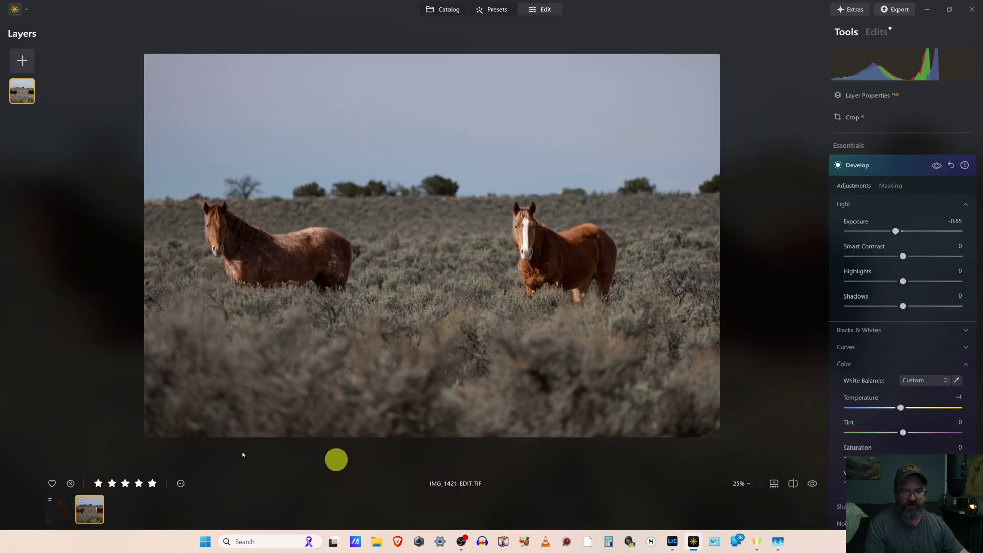
pyautogui.click(60, 509)
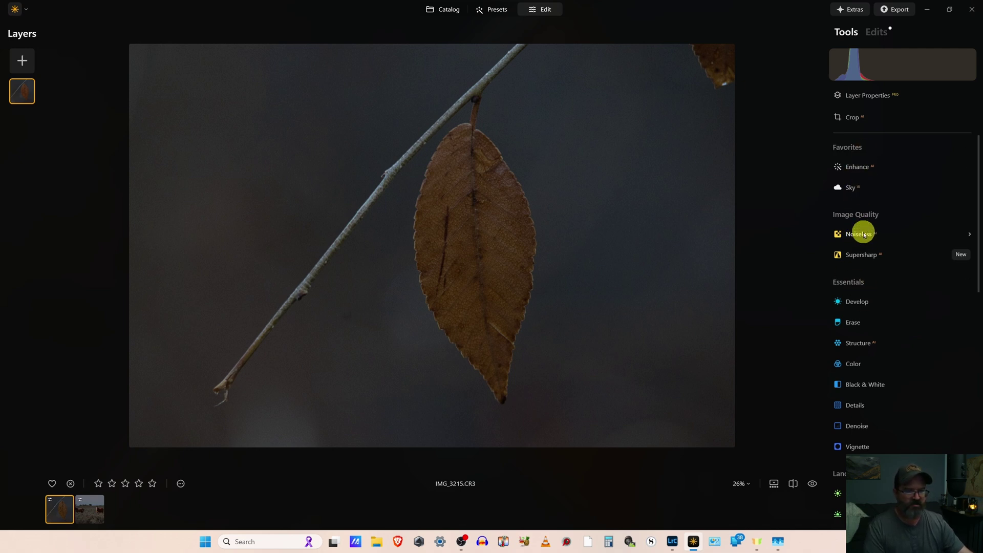
pyautogui.click(864, 236)
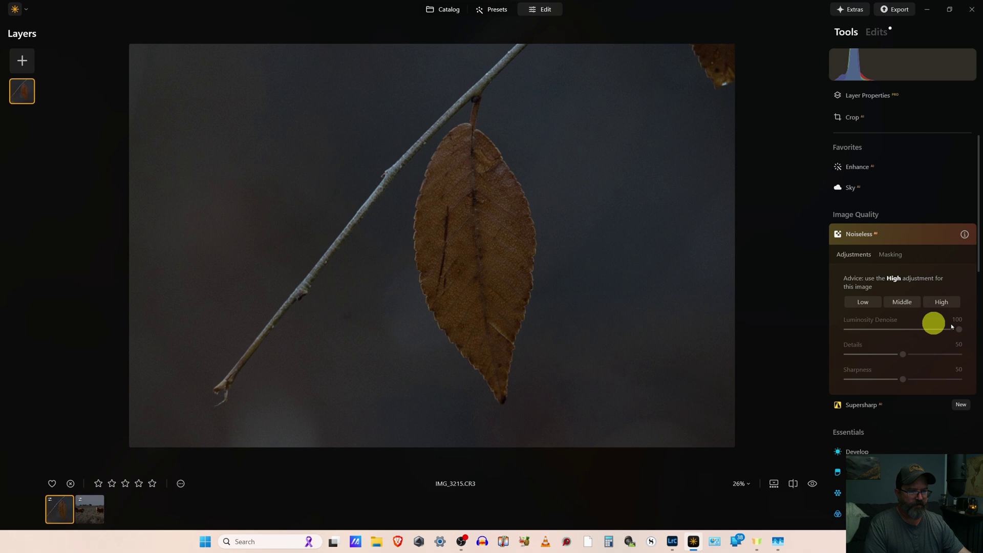
pyautogui.click(942, 302)
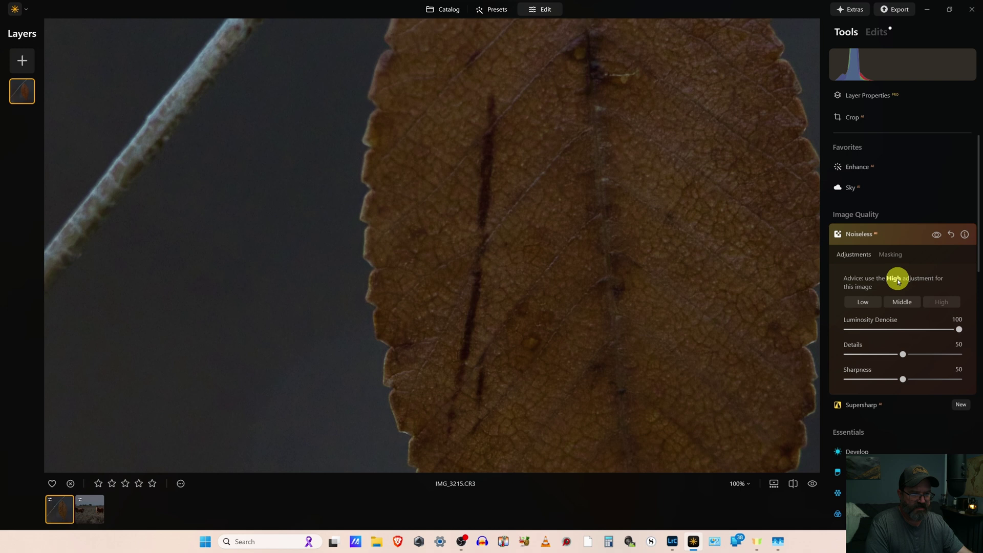
# Step: Raise Noiseless AI Details and Sharpness to 100
pyautogui.click(518, 241)
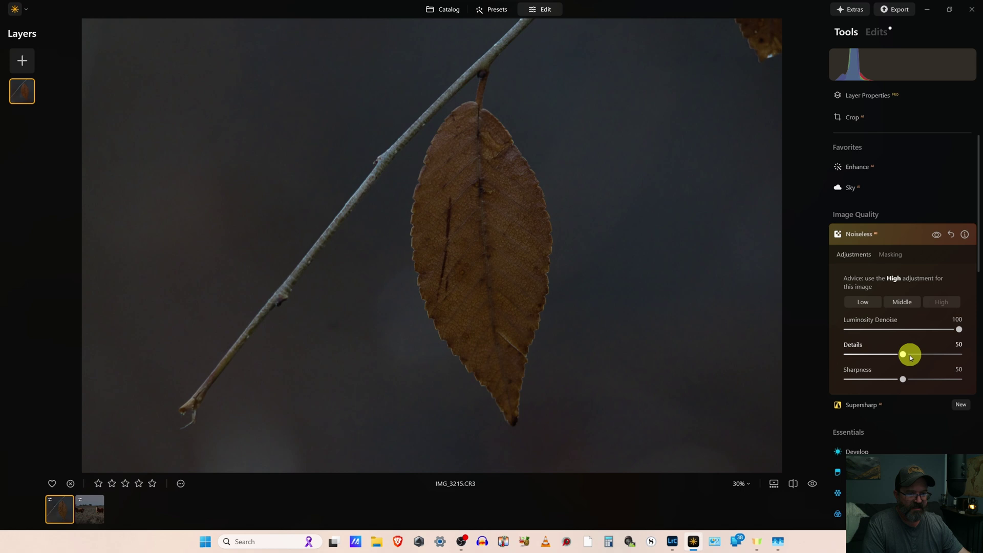
pyautogui.moveTo(905, 355); pyautogui.dragTo(959, 354)
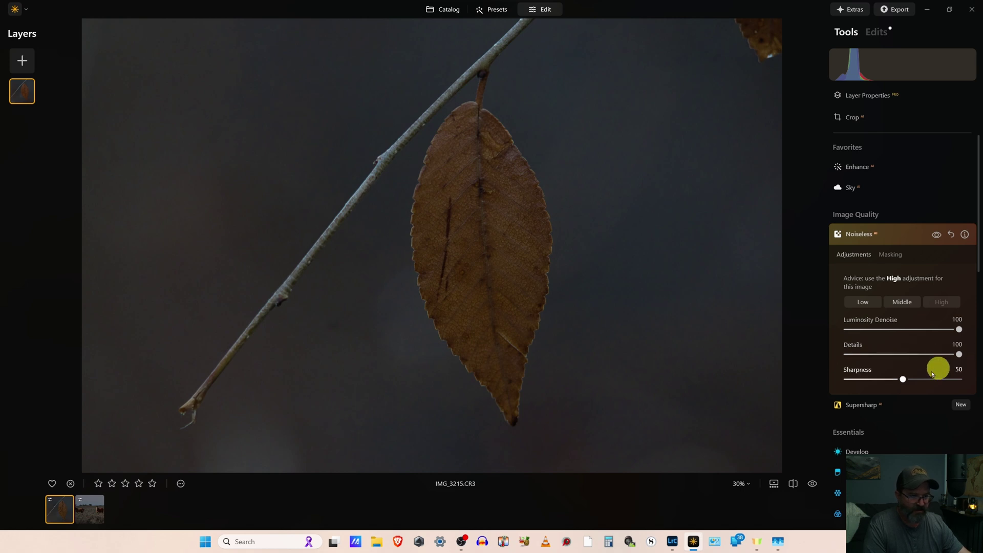
pyautogui.moveTo(902, 378); pyautogui.dragTo(977, 379)
# Step: Compare the Middle and Low strengths up close, then return Noiseless AI to High
pyautogui.scroll(3, 563, 281)
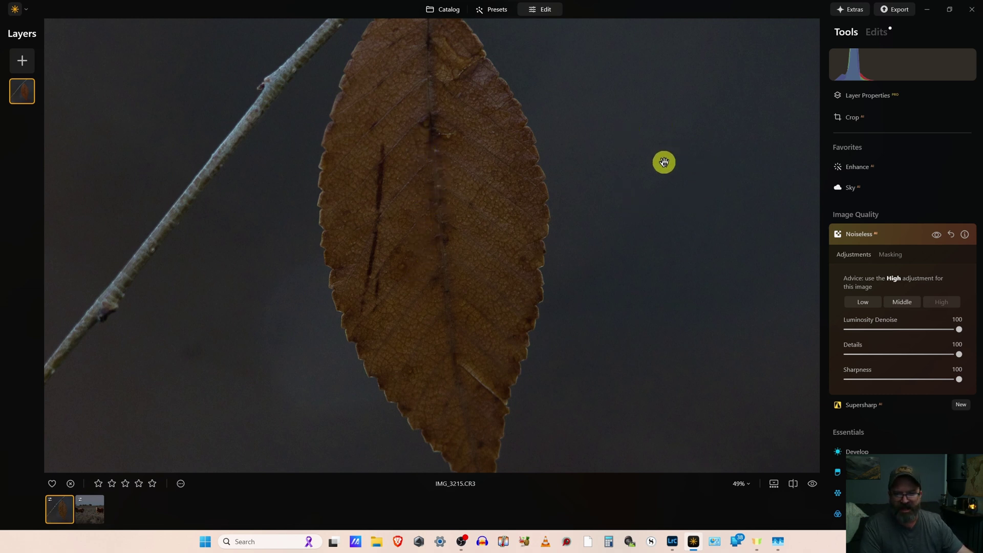
pyautogui.scroll(-4, 664, 162)
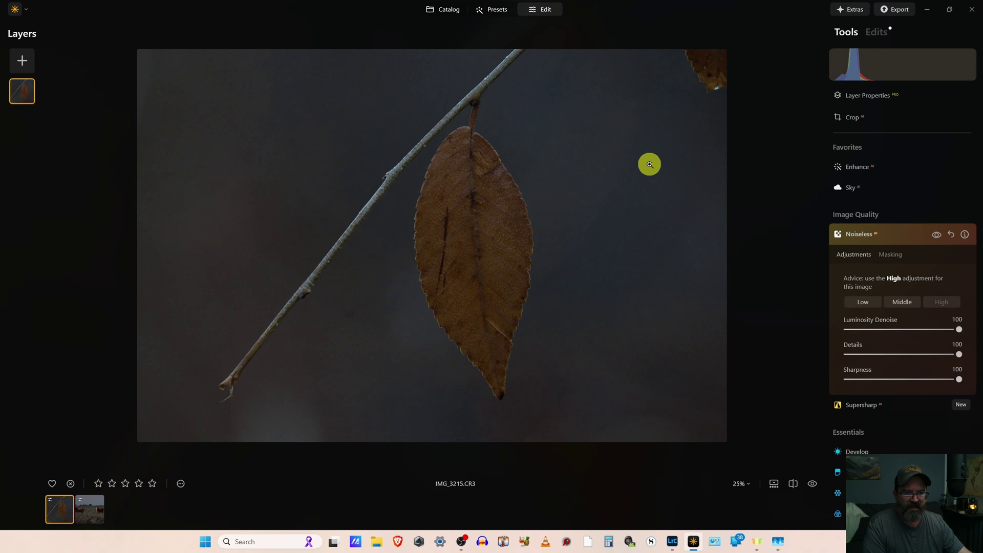
pyautogui.click(902, 302)
pyautogui.click(609, 259)
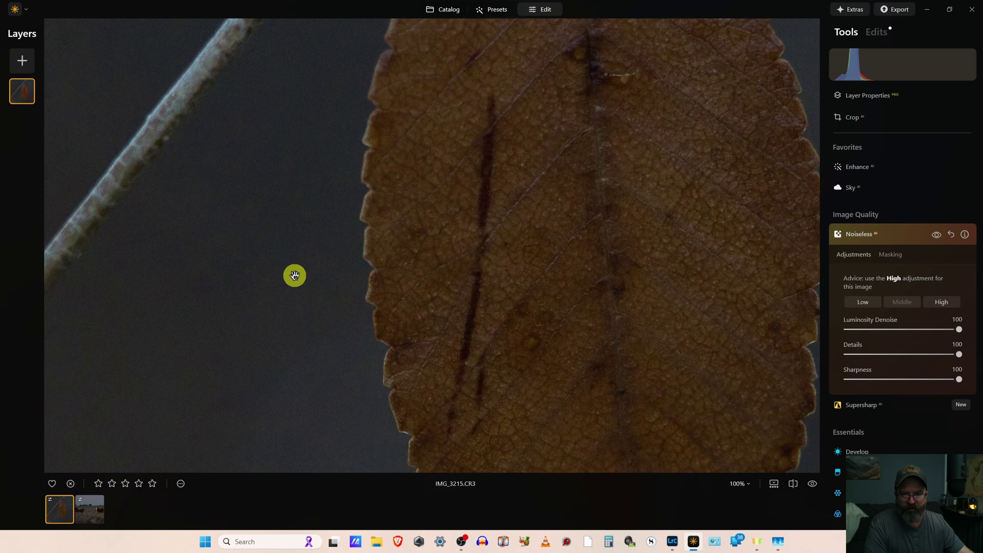
pyautogui.click(864, 306)
pyautogui.click(523, 299)
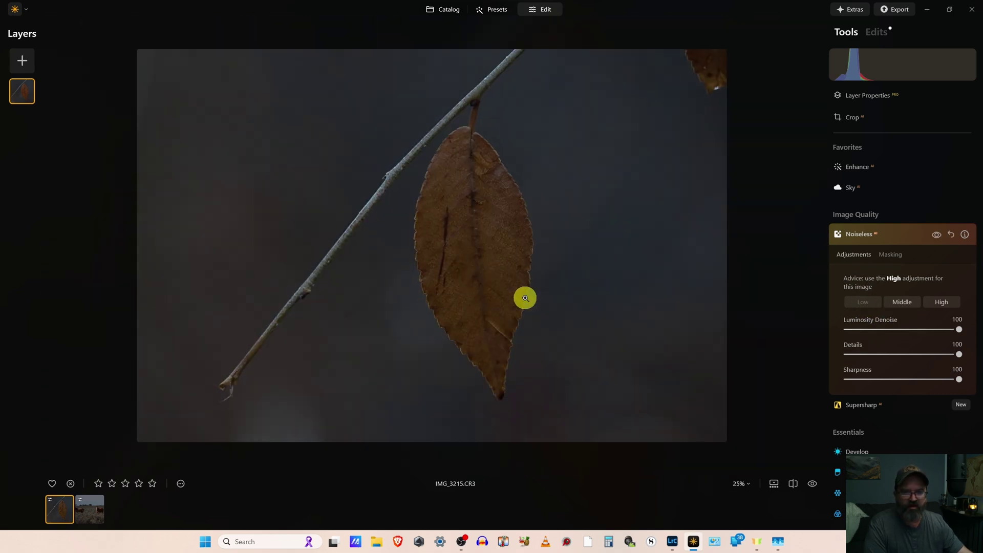
pyautogui.scroll(1, 525, 298)
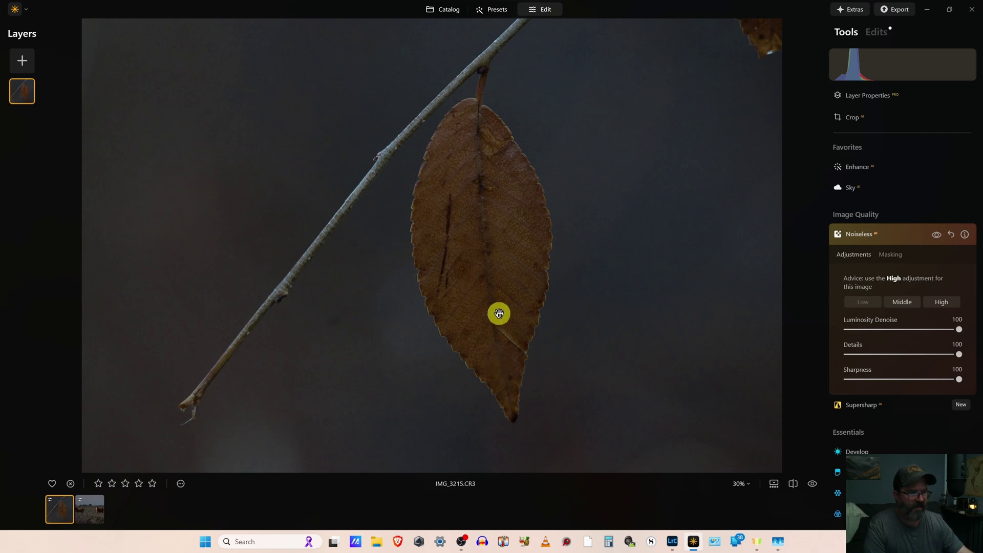
pyautogui.click(942, 302)
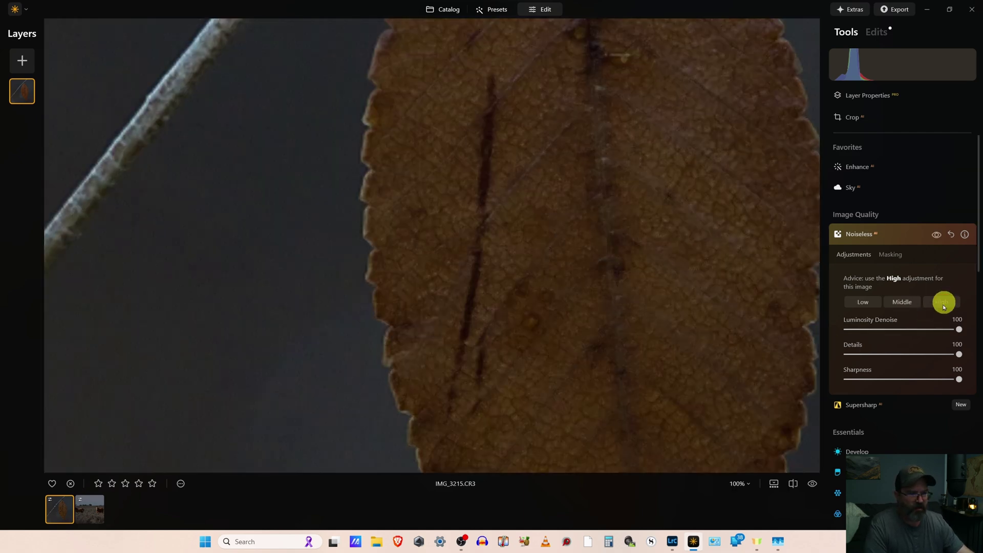
pyautogui.click(627, 298)
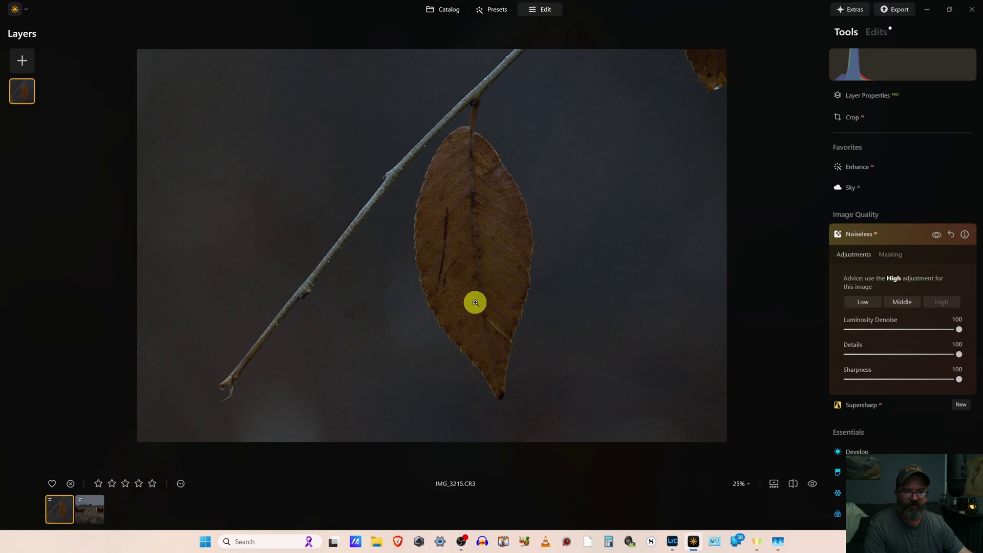
# Step: Crop to a 1:1 Square with Crop AI, shifting the leaf right of centre
pyautogui.click(851, 118)
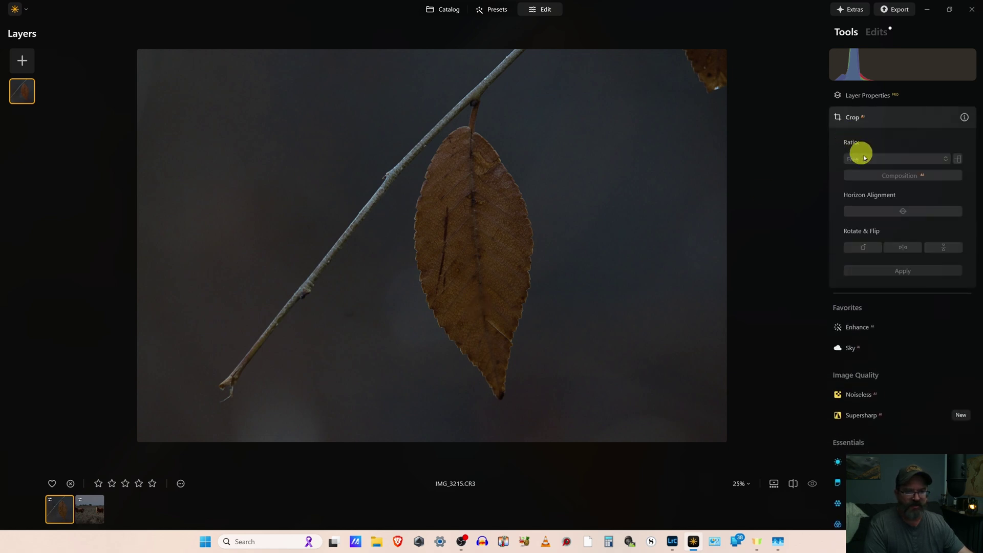
pyautogui.click(947, 162)
pyautogui.click(876, 200)
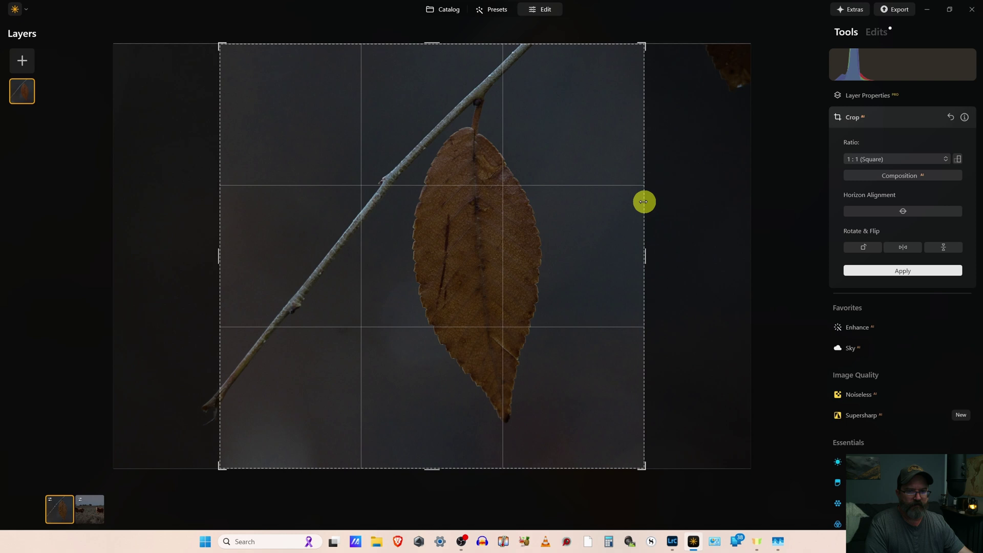
pyautogui.moveTo(629, 207); pyautogui.dragTo(668, 207)
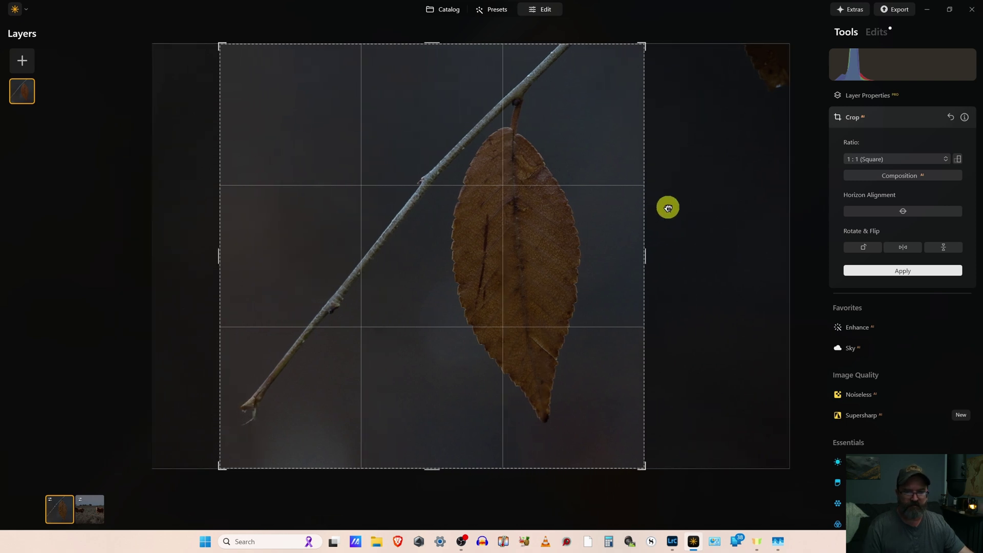
pyautogui.press('Return')
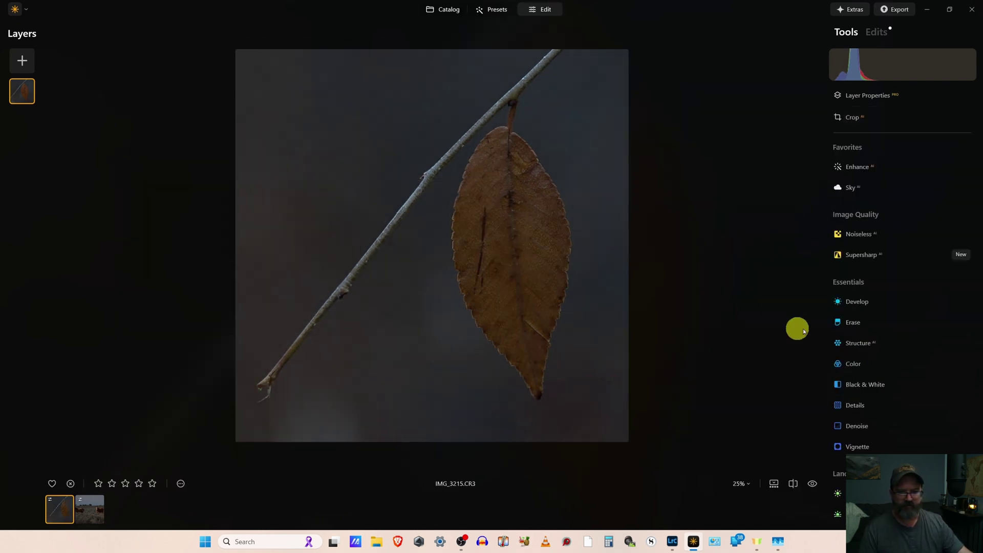
# Step: Try Mask AI on the Develop adjustment, then back out of the sky-only mask
pyautogui.click(868, 303)
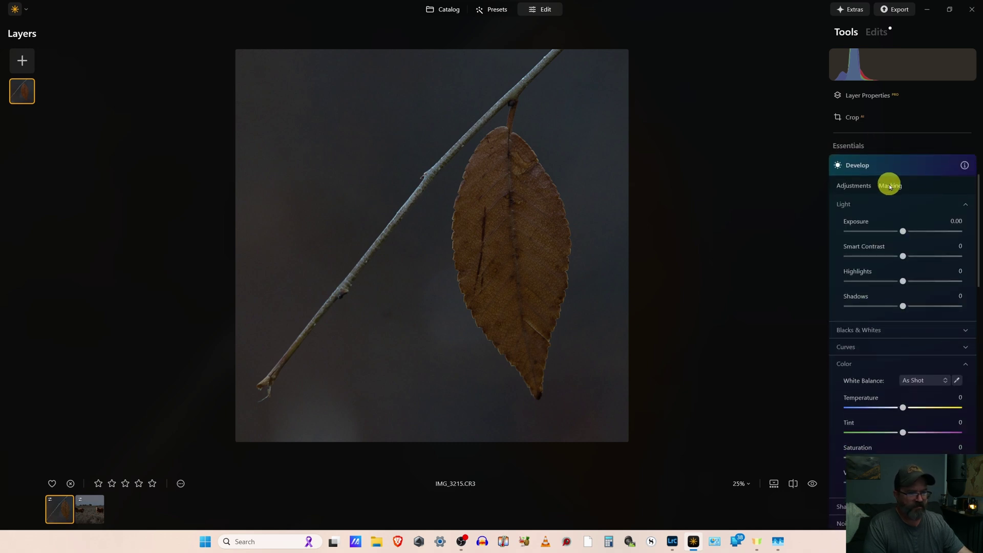
pyautogui.click(890, 187)
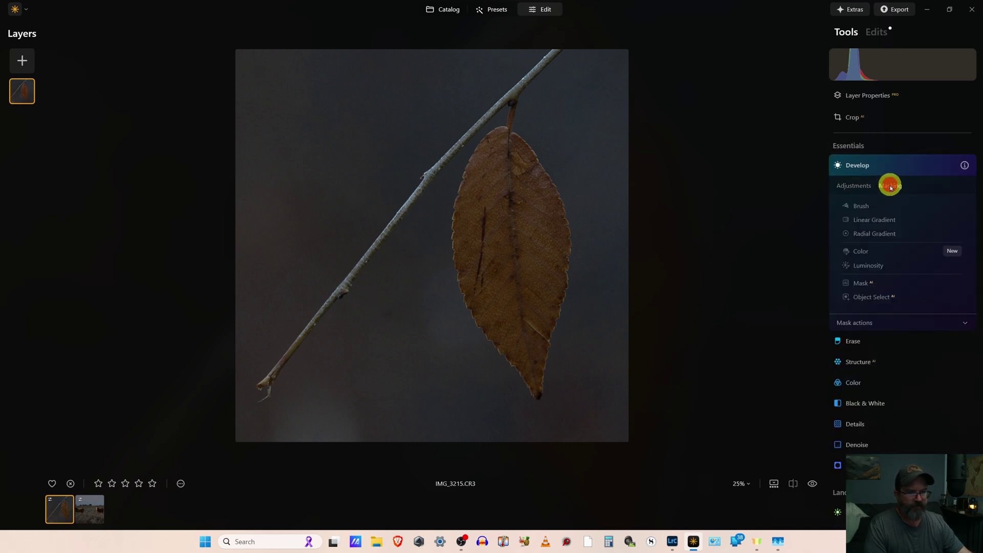
pyautogui.click(862, 283)
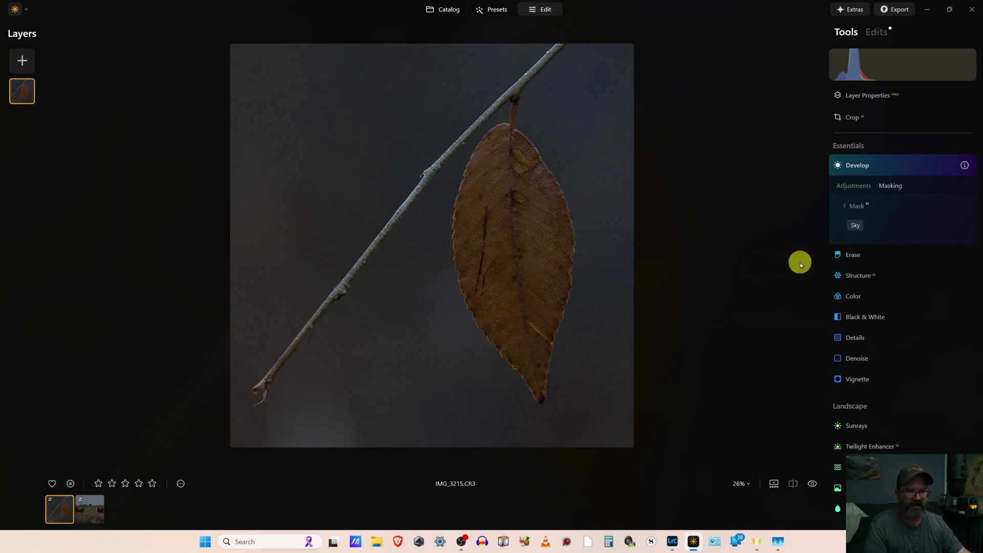
pyautogui.click(897, 171)
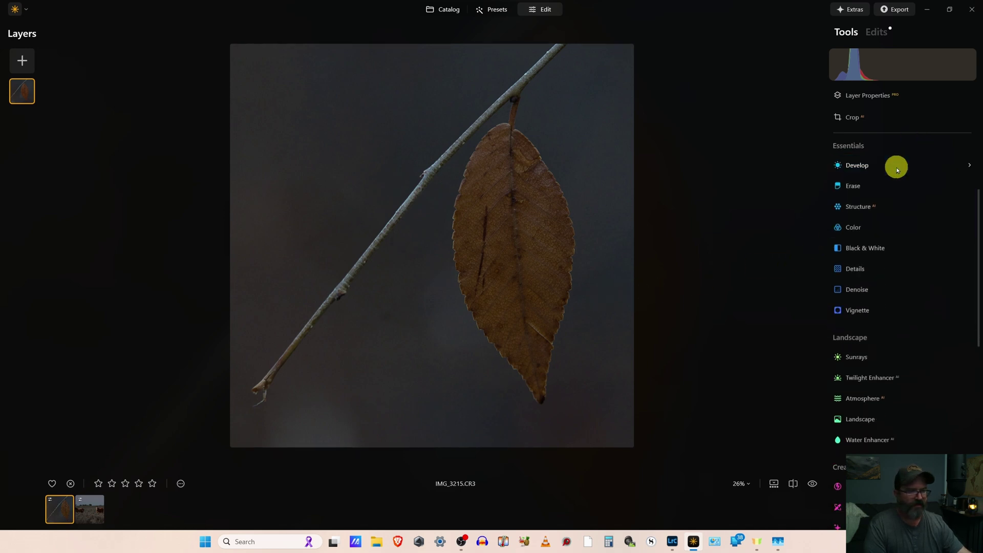
pyautogui.click(898, 169)
pyautogui.click(891, 187)
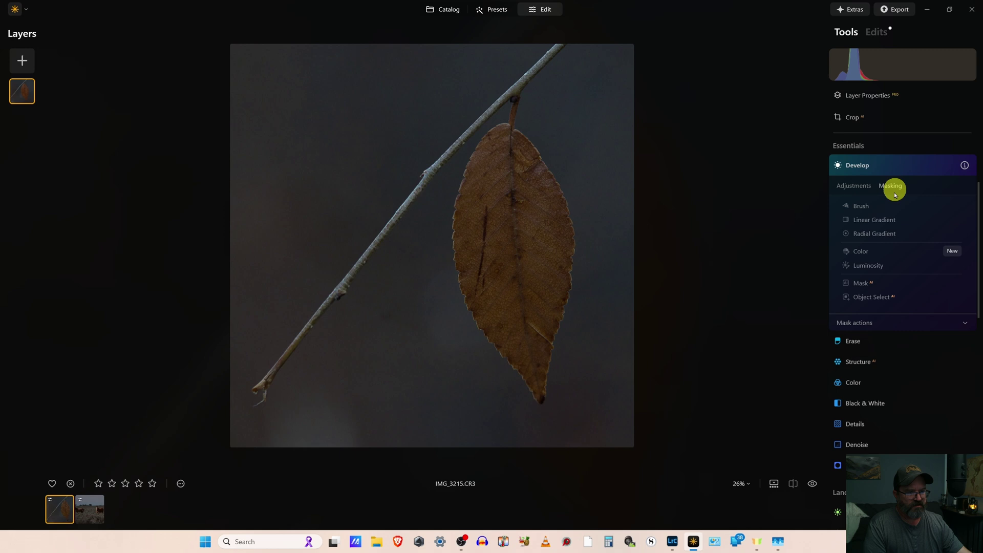
# Step: Use Object Select to add the leaf, its stem and the twig to the mask
pyautogui.click(872, 298)
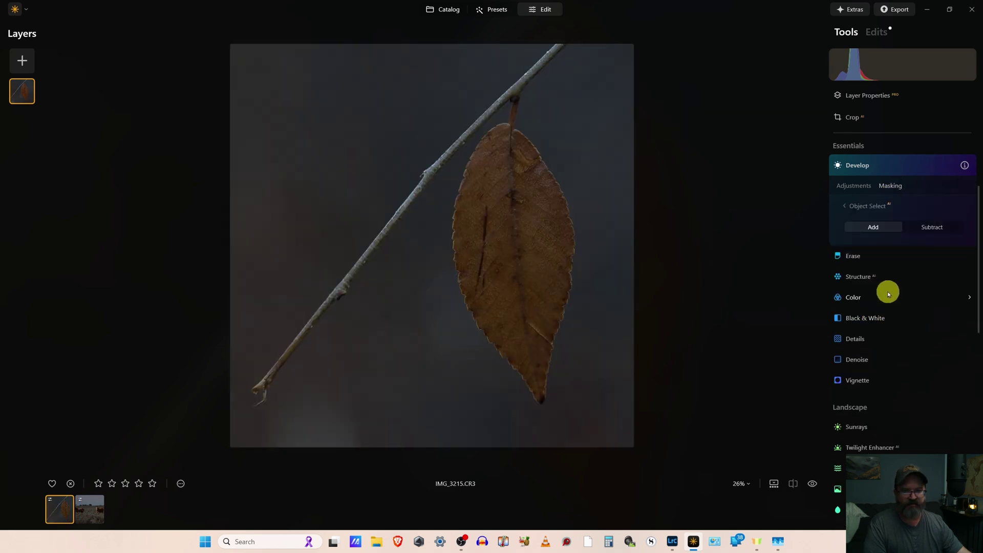
pyautogui.click(511, 234)
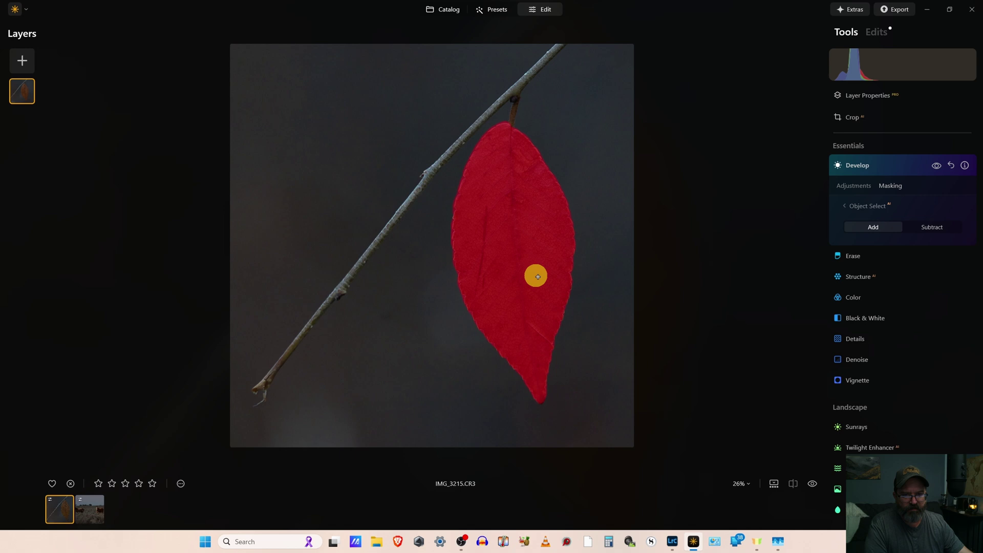
pyautogui.click(514, 111)
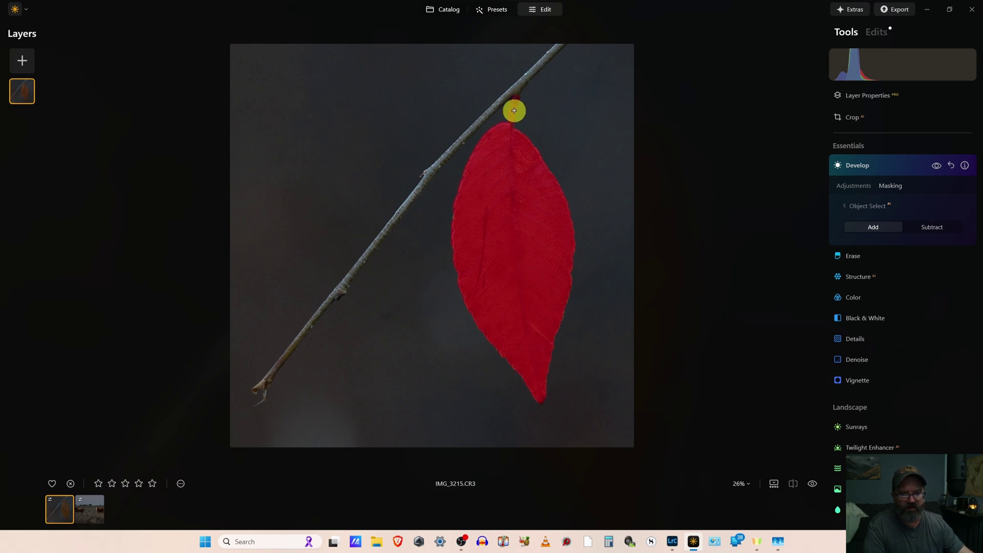
pyautogui.click(532, 70)
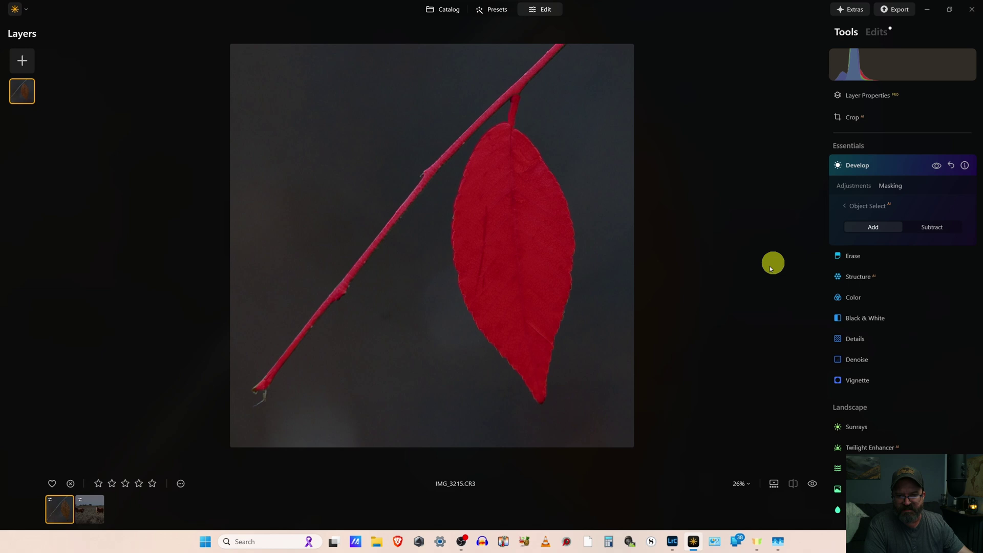
pyautogui.scroll(3, 399, 224)
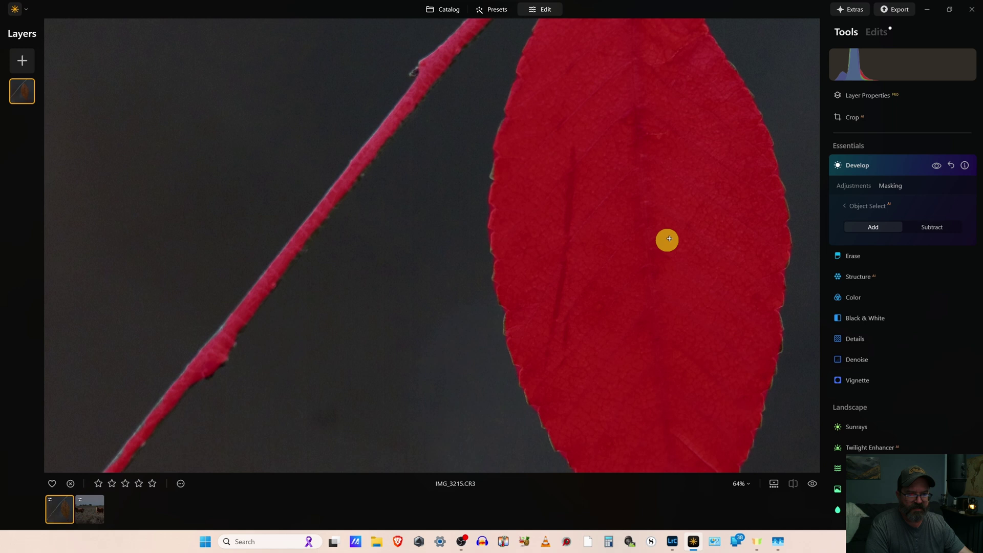
pyautogui.scroll(-2, 665, 239)
pyautogui.scroll(-3, 669, 240)
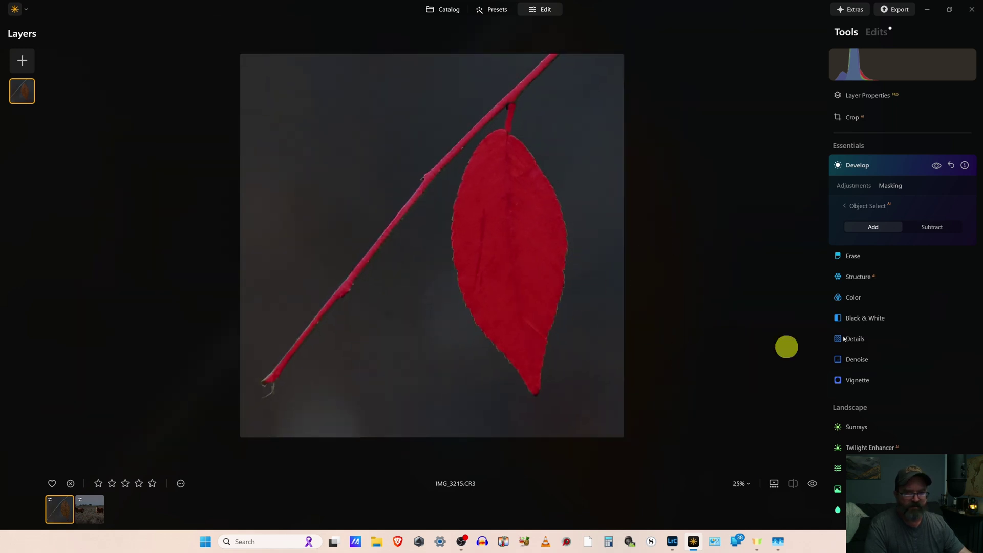
# Step: Set the masked leaf's Exposure to 0.38 with Temperature at 1, and expand Sharpness
pyautogui.click(853, 185)
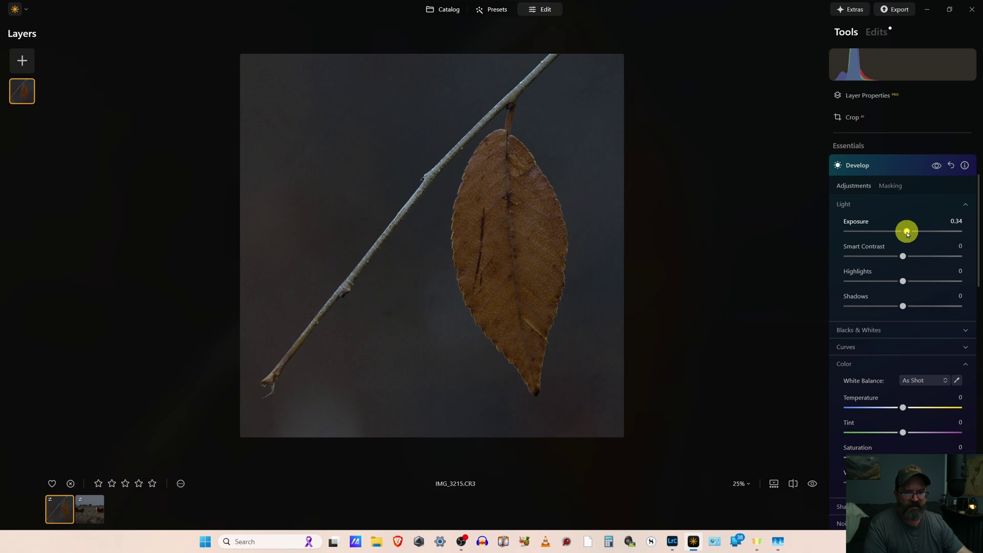
pyautogui.moveTo(908, 234); pyautogui.dragTo(909, 234)
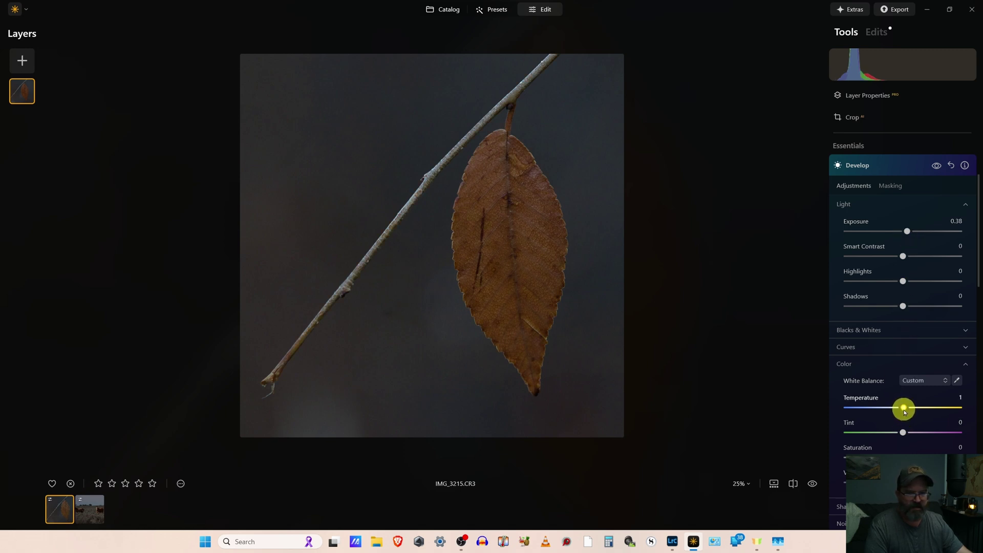
pyautogui.scroll(-5, 904, 409)
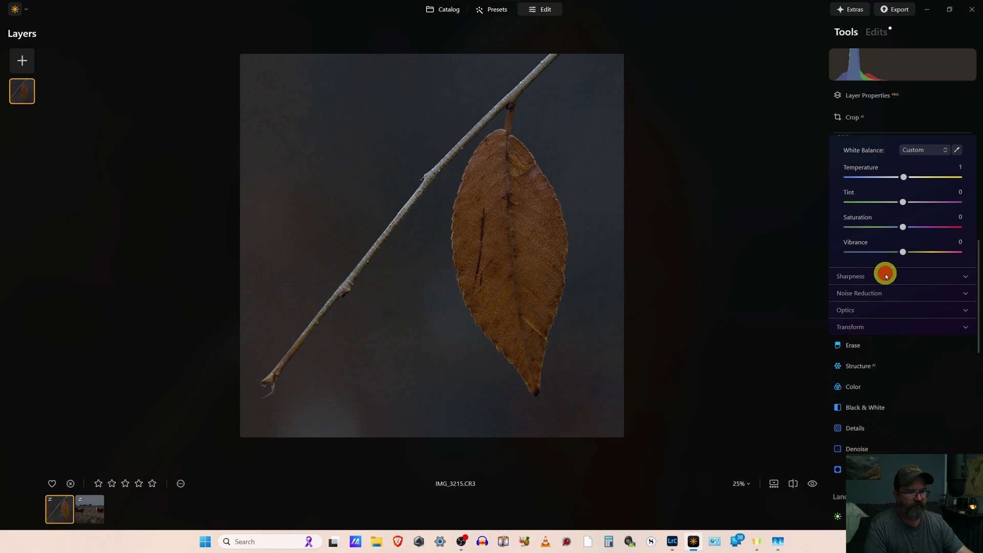
pyautogui.click(886, 277)
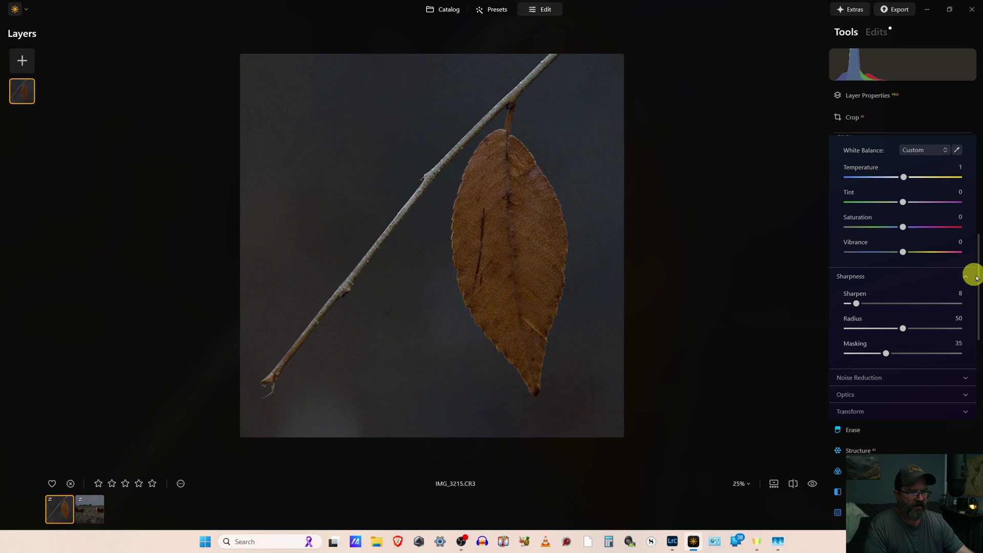
pyautogui.scroll(6, 973, 279)
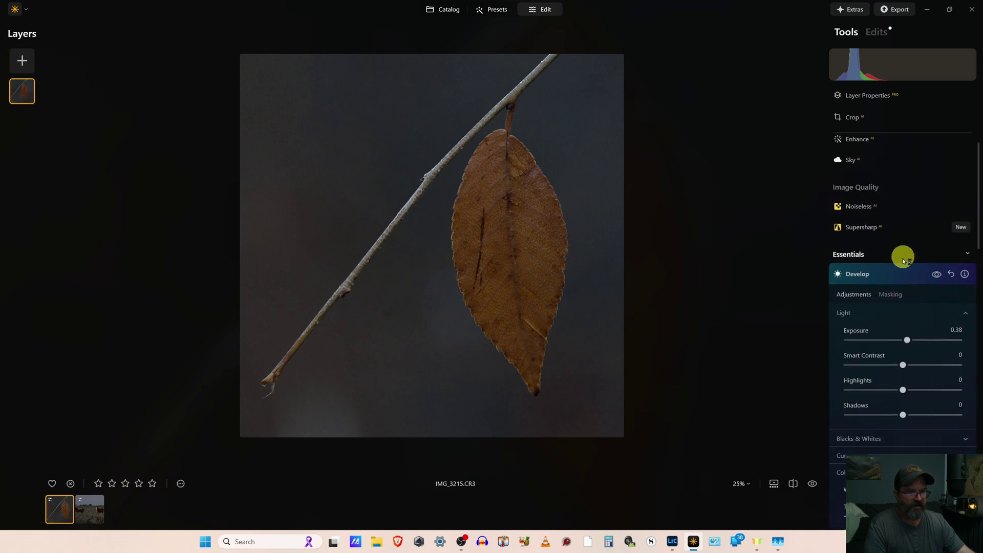
# Step: Add a new Develop adjustment masked by Object Select with the leaf and branch subtracted
pyautogui.click(896, 275)
pyautogui.click(895, 272)
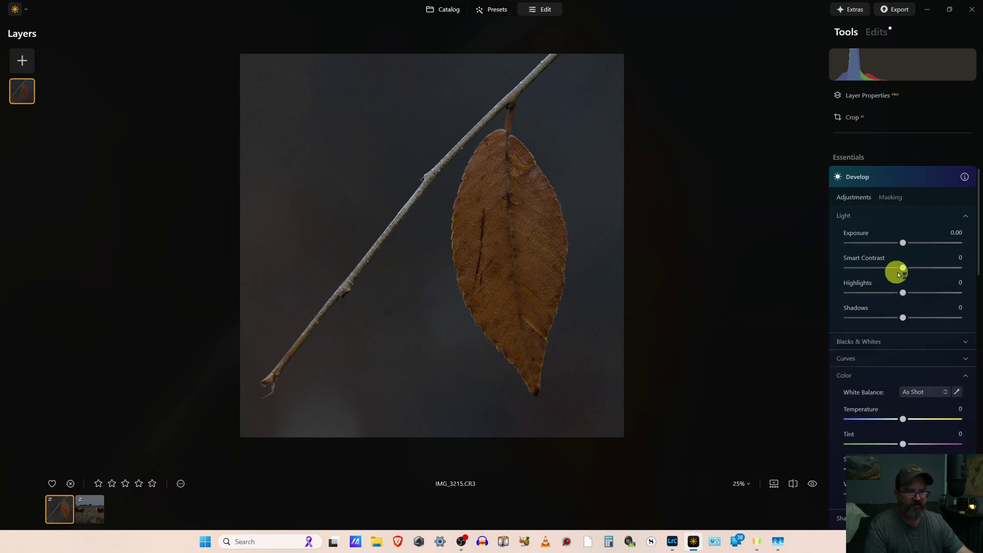
pyautogui.click(892, 184)
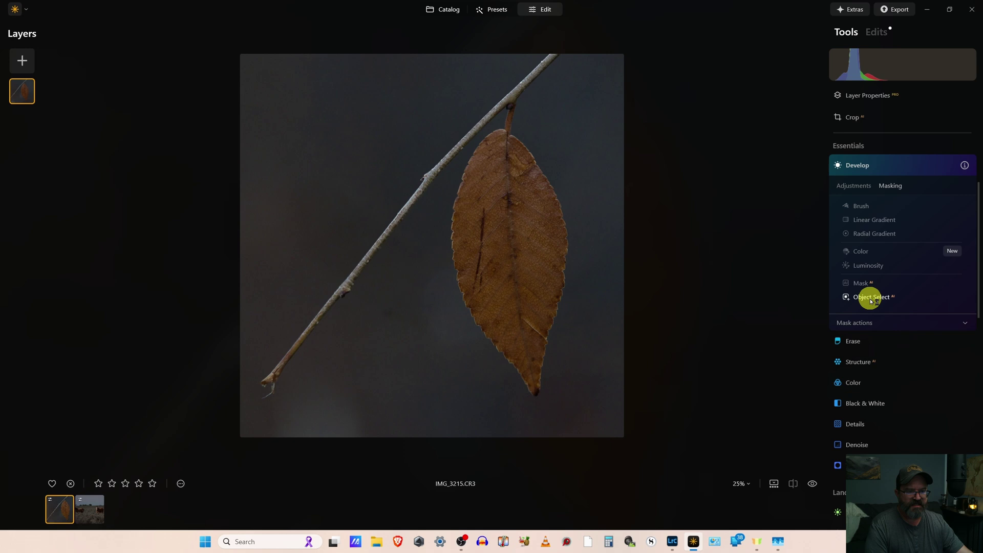
pyautogui.click(870, 298)
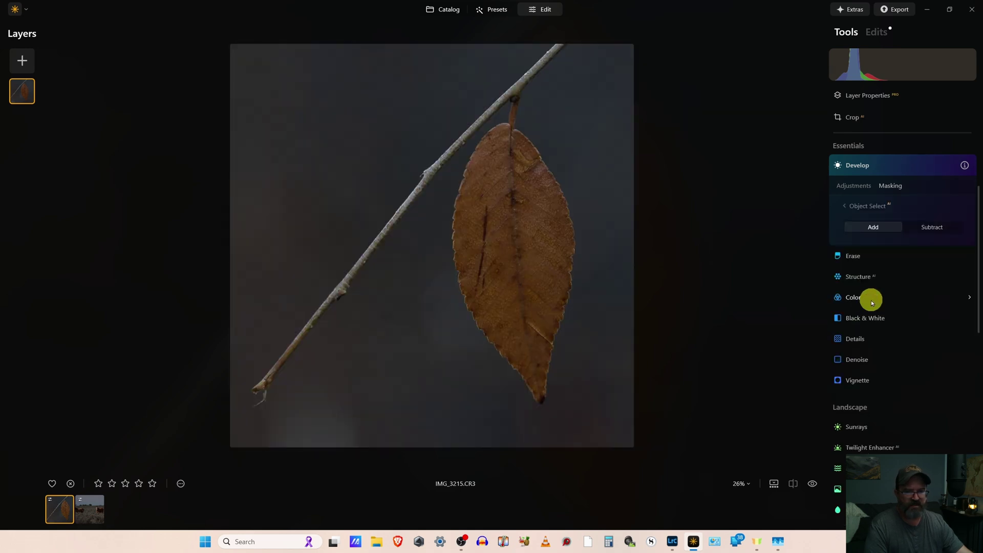
pyautogui.click(928, 228)
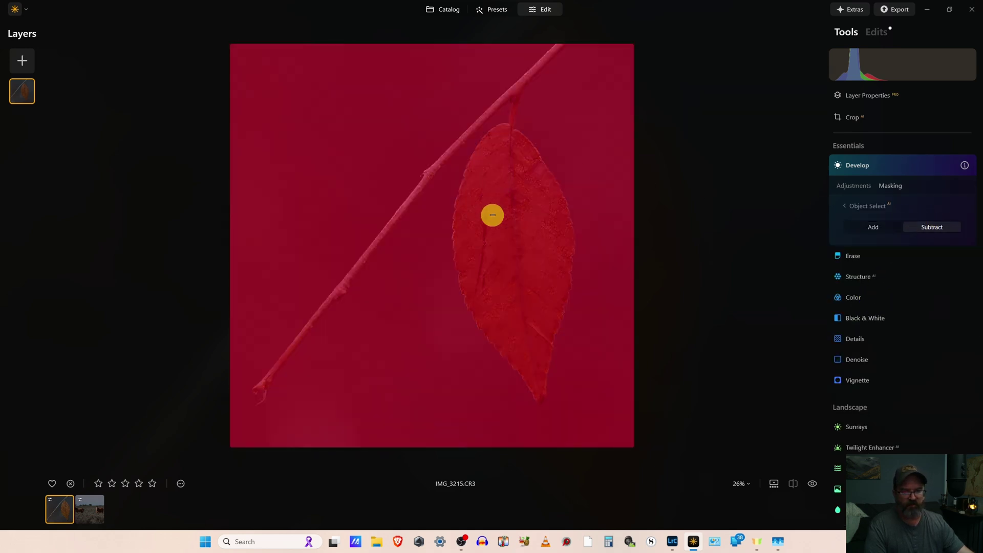
pyautogui.click(501, 216)
pyautogui.click(515, 106)
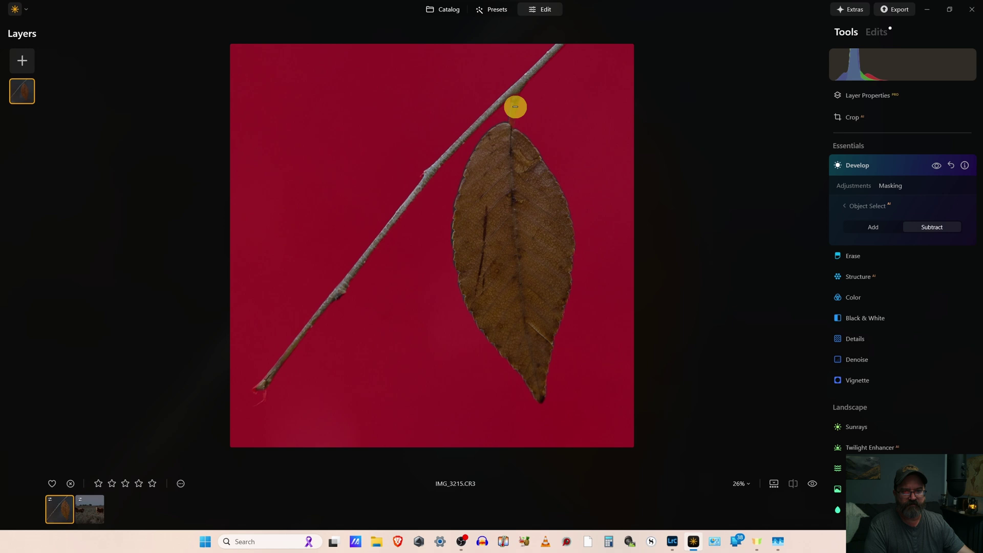
# Step: Darken the background to -0.41 Exposure and cool Temperature to -8
pyautogui.click(852, 185)
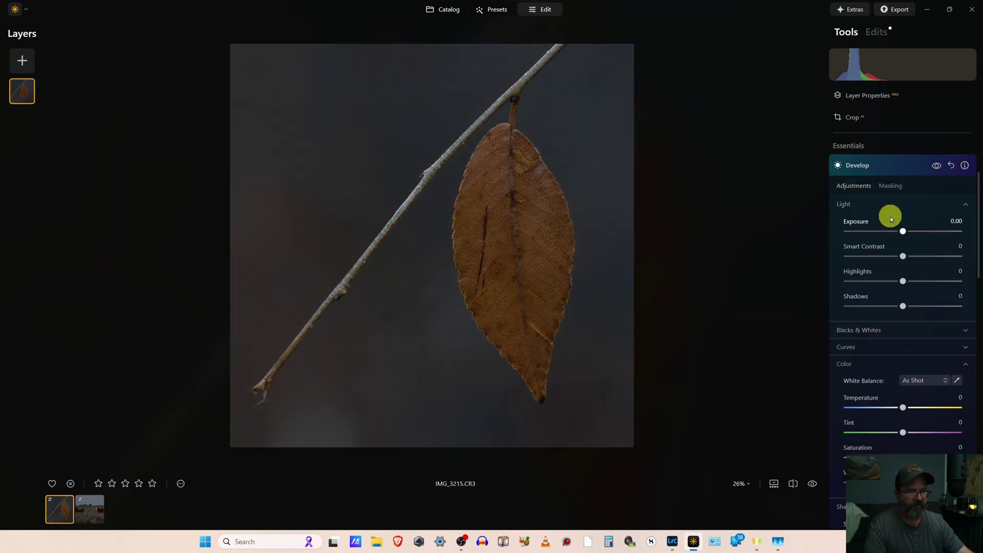
pyautogui.moveTo(900, 235); pyautogui.dragTo(897, 237)
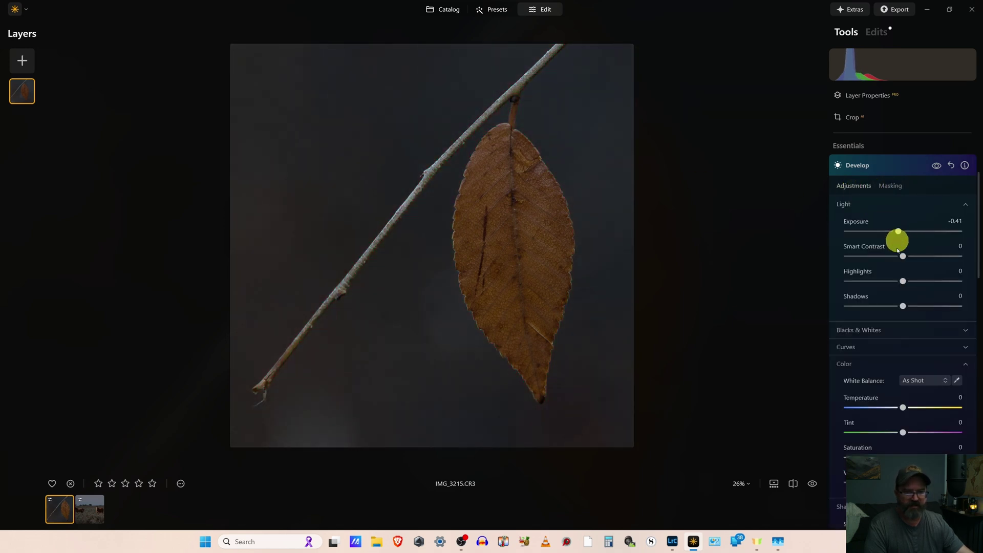
pyautogui.click(906, 413)
pyautogui.moveTo(905, 413); pyautogui.dragTo(902, 412)
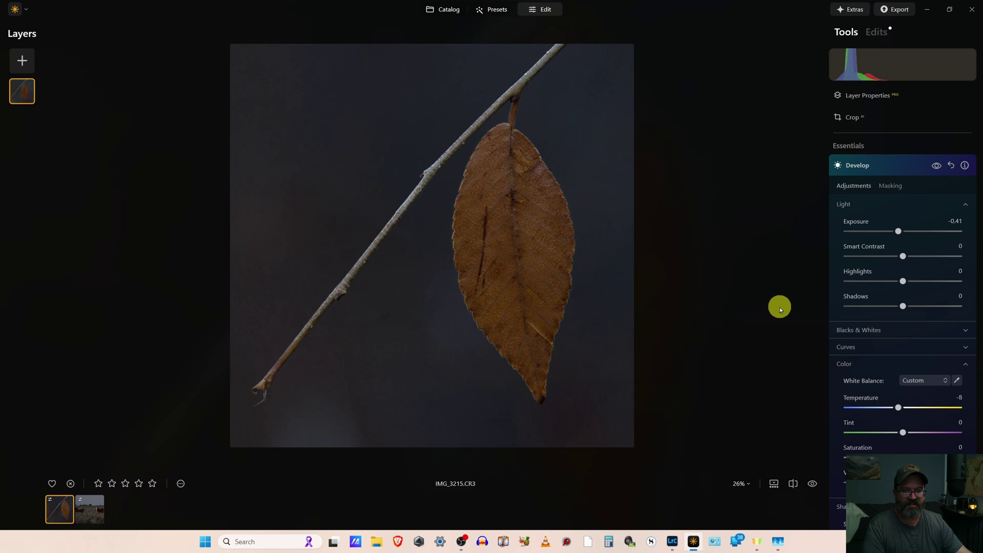
# Step: Switch to the Lightroom Classic Master Catalog showing the same leaf photo
pyautogui.moveTo(671, 546)
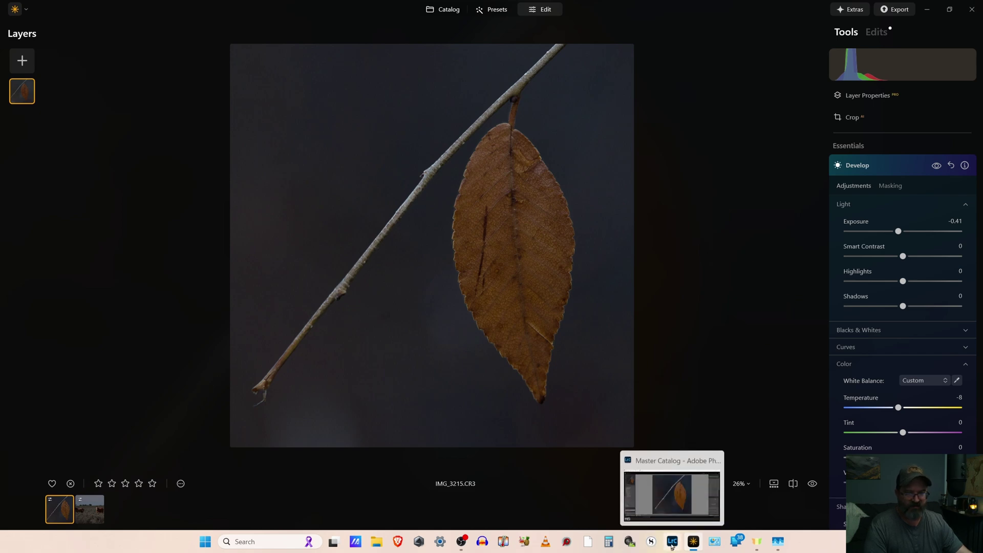